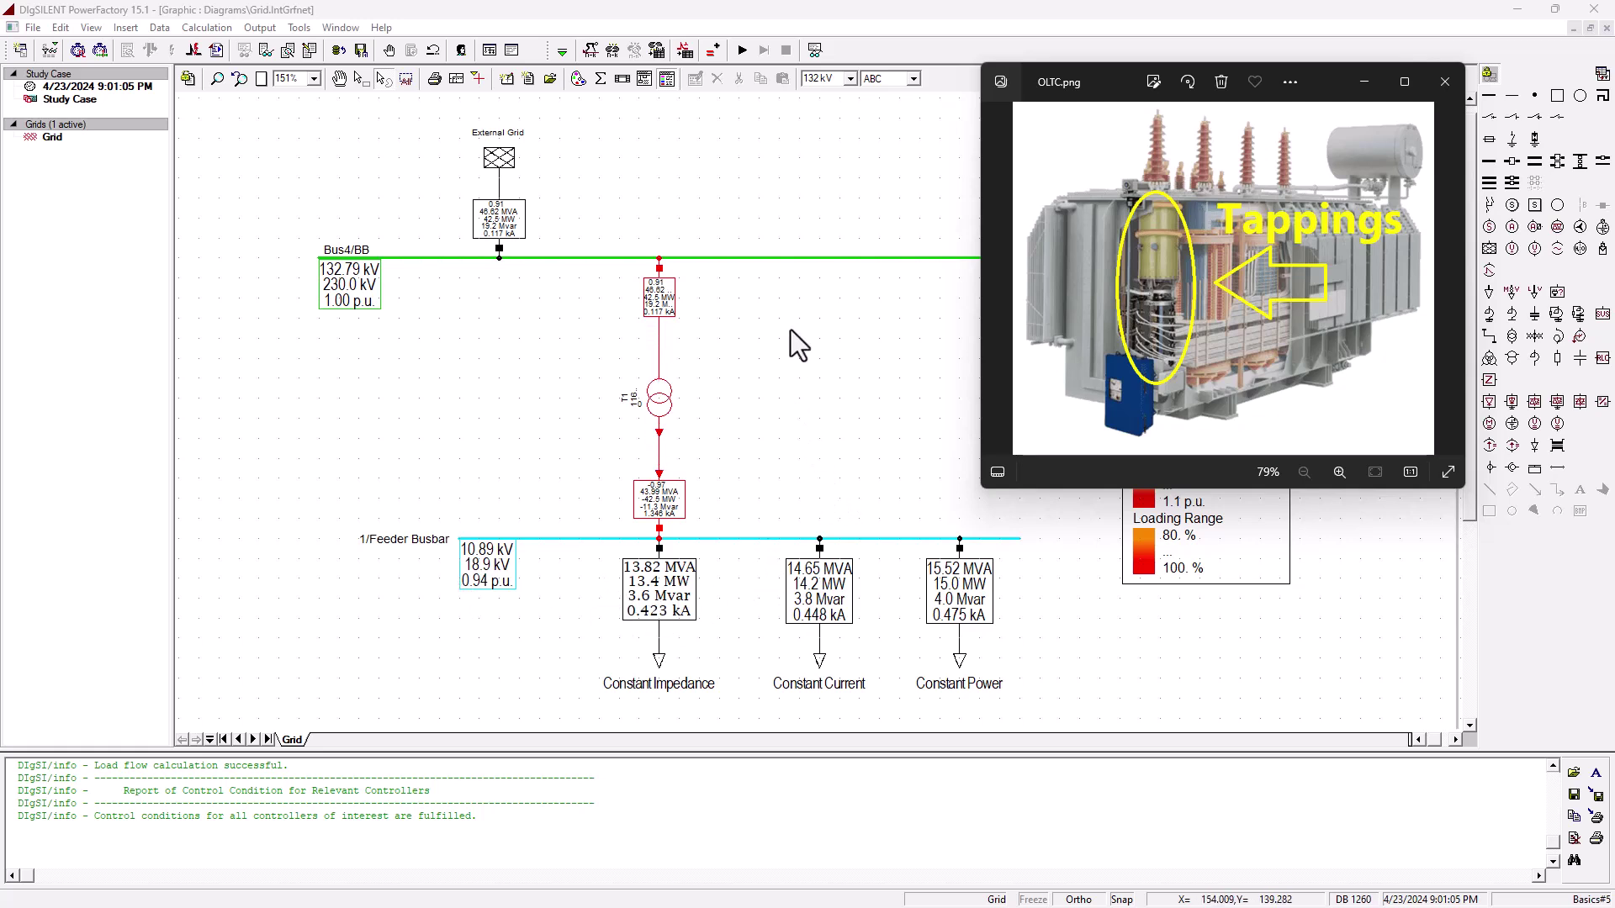
Step: Recalculate the load flow at the new and original T1 taps, leaving the feeder busbar at 0.94 p.u
key(F10)
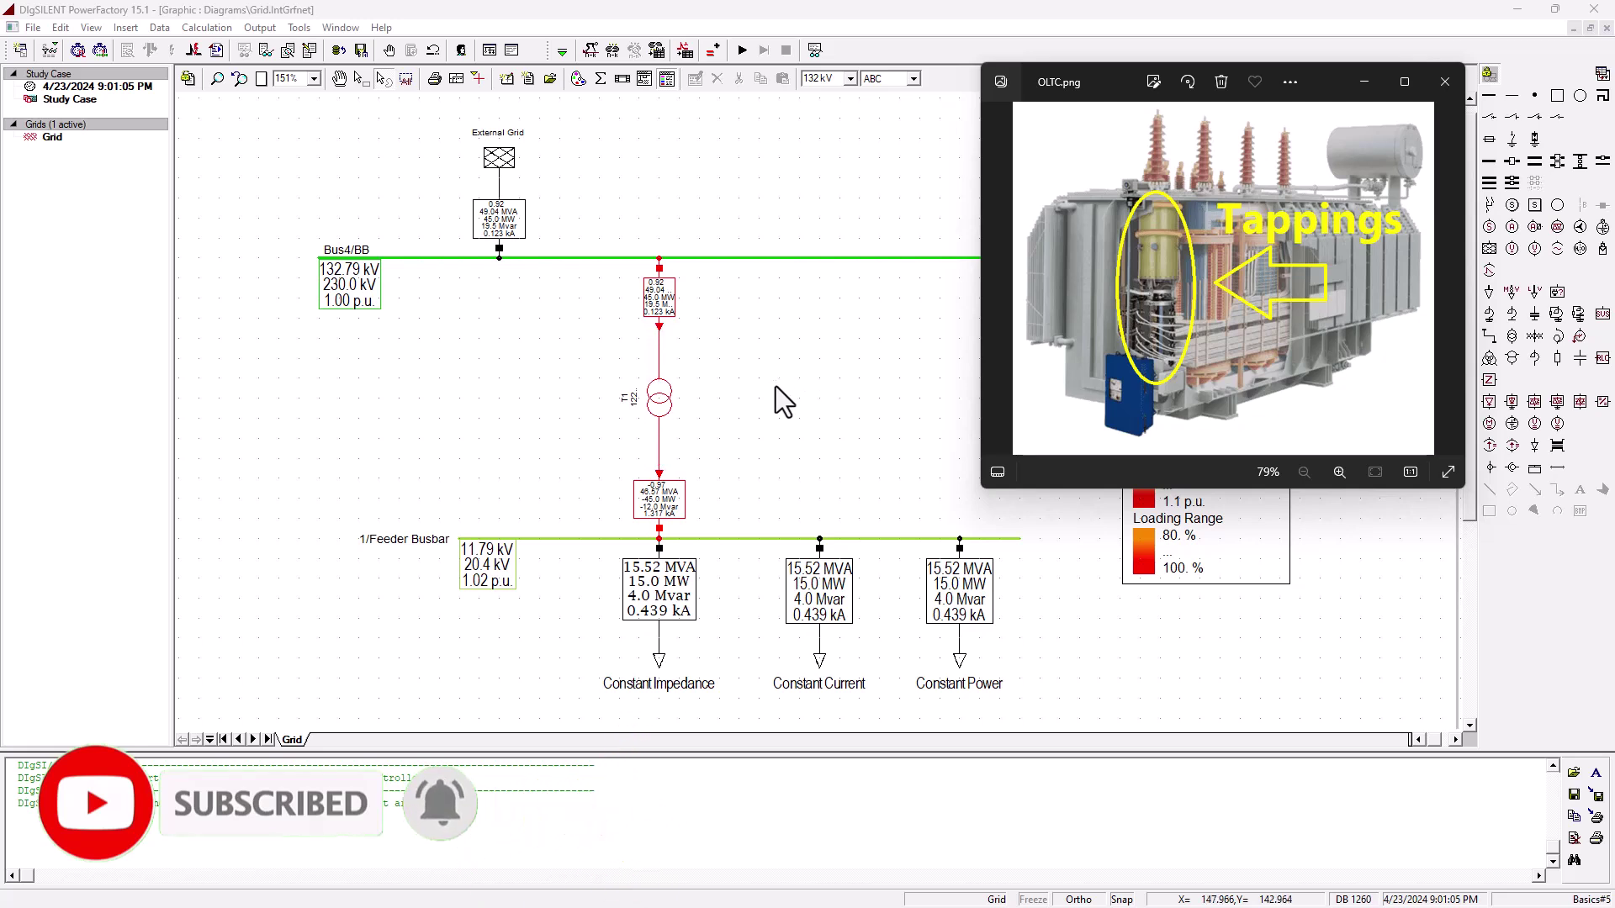
key(F10)
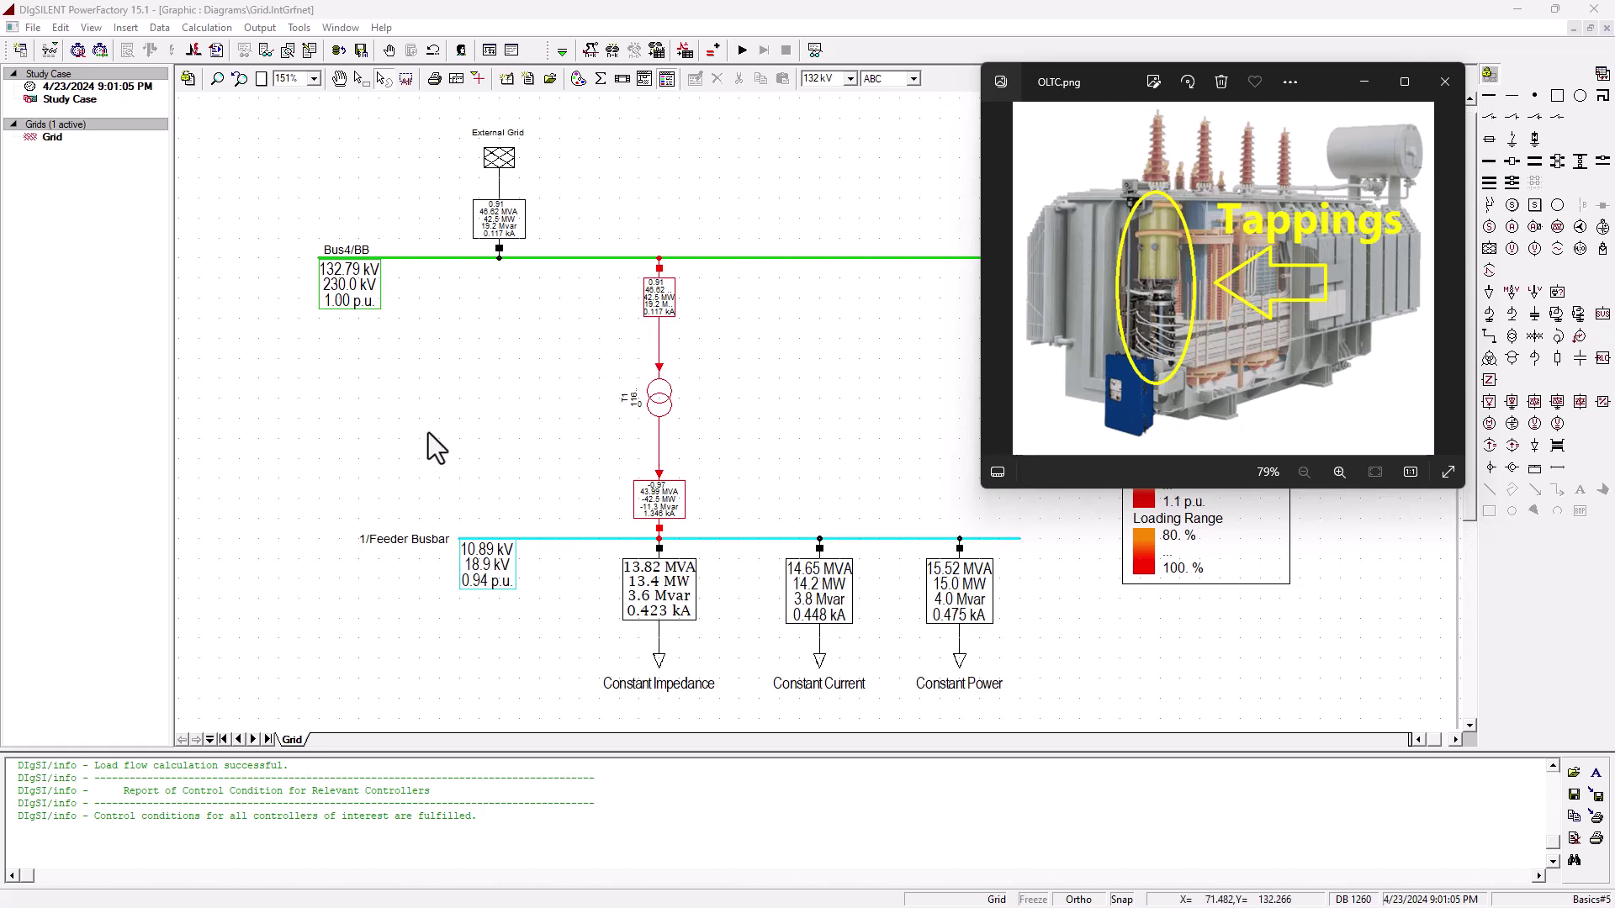
click(463, 392)
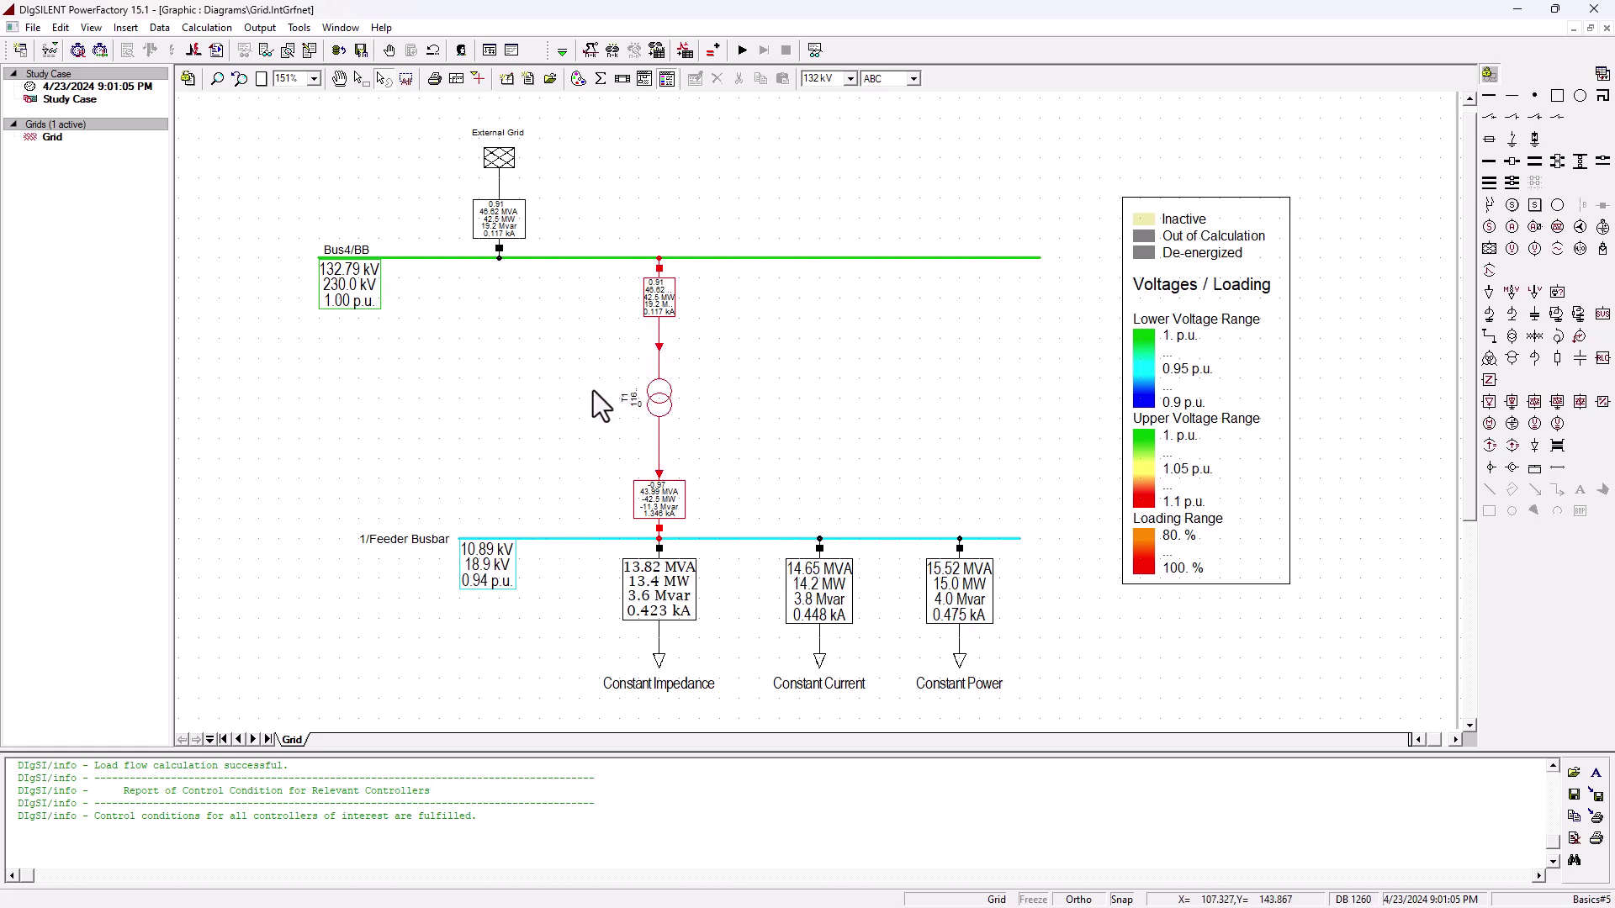
Step: Inspect transformer T1's settings and close them without changes
click(654, 400)
click(662, 403)
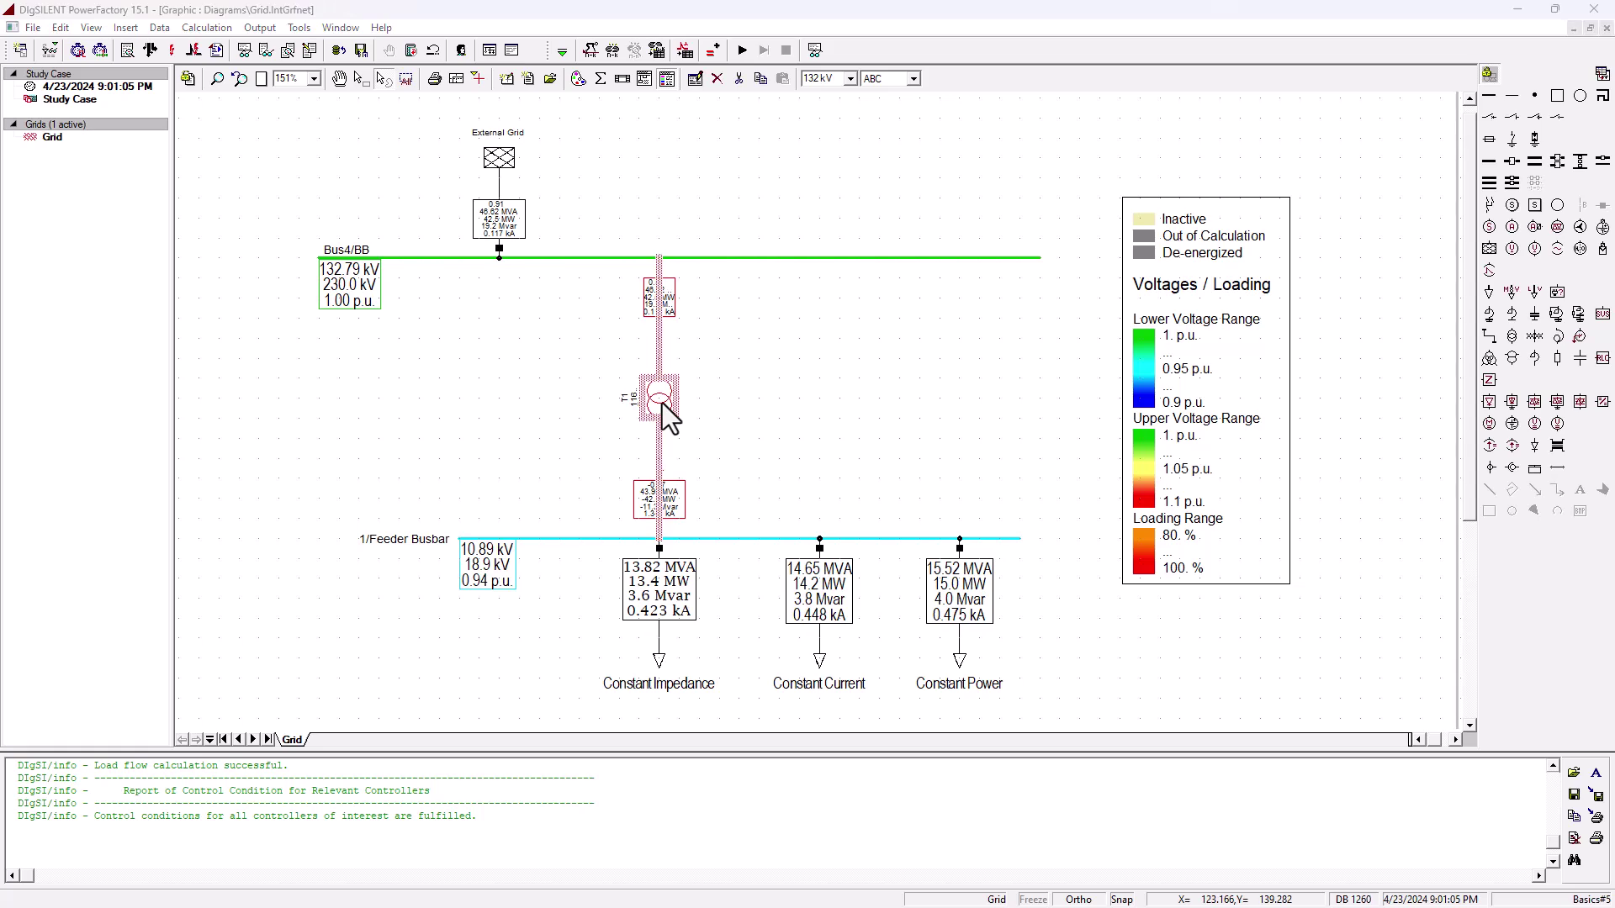
double_click(663, 402)
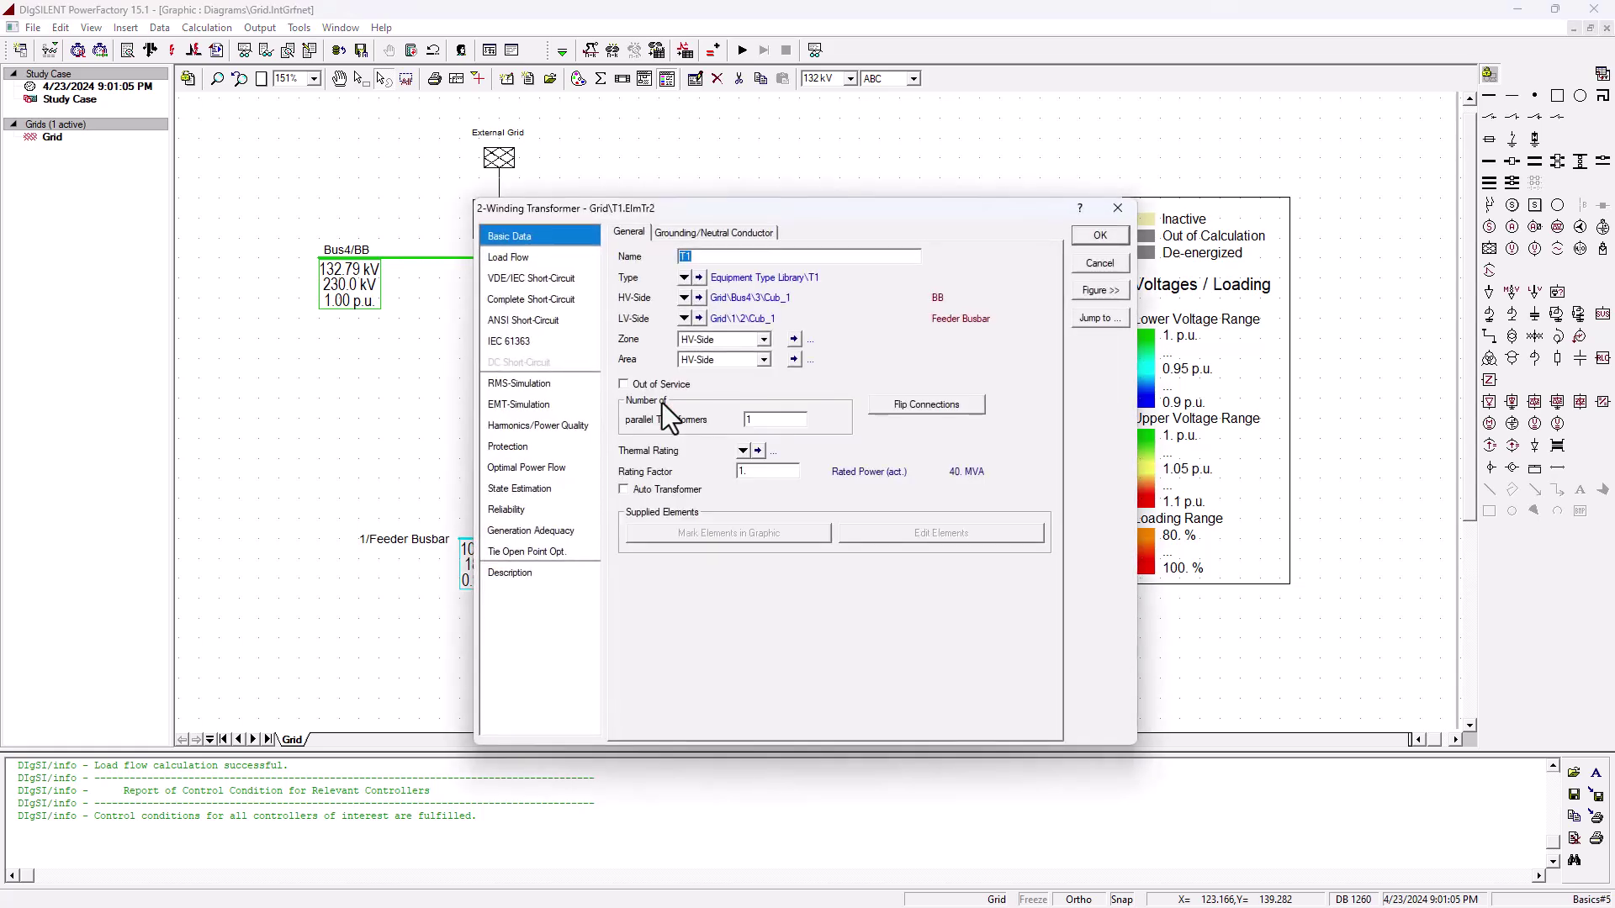
click(1111, 257)
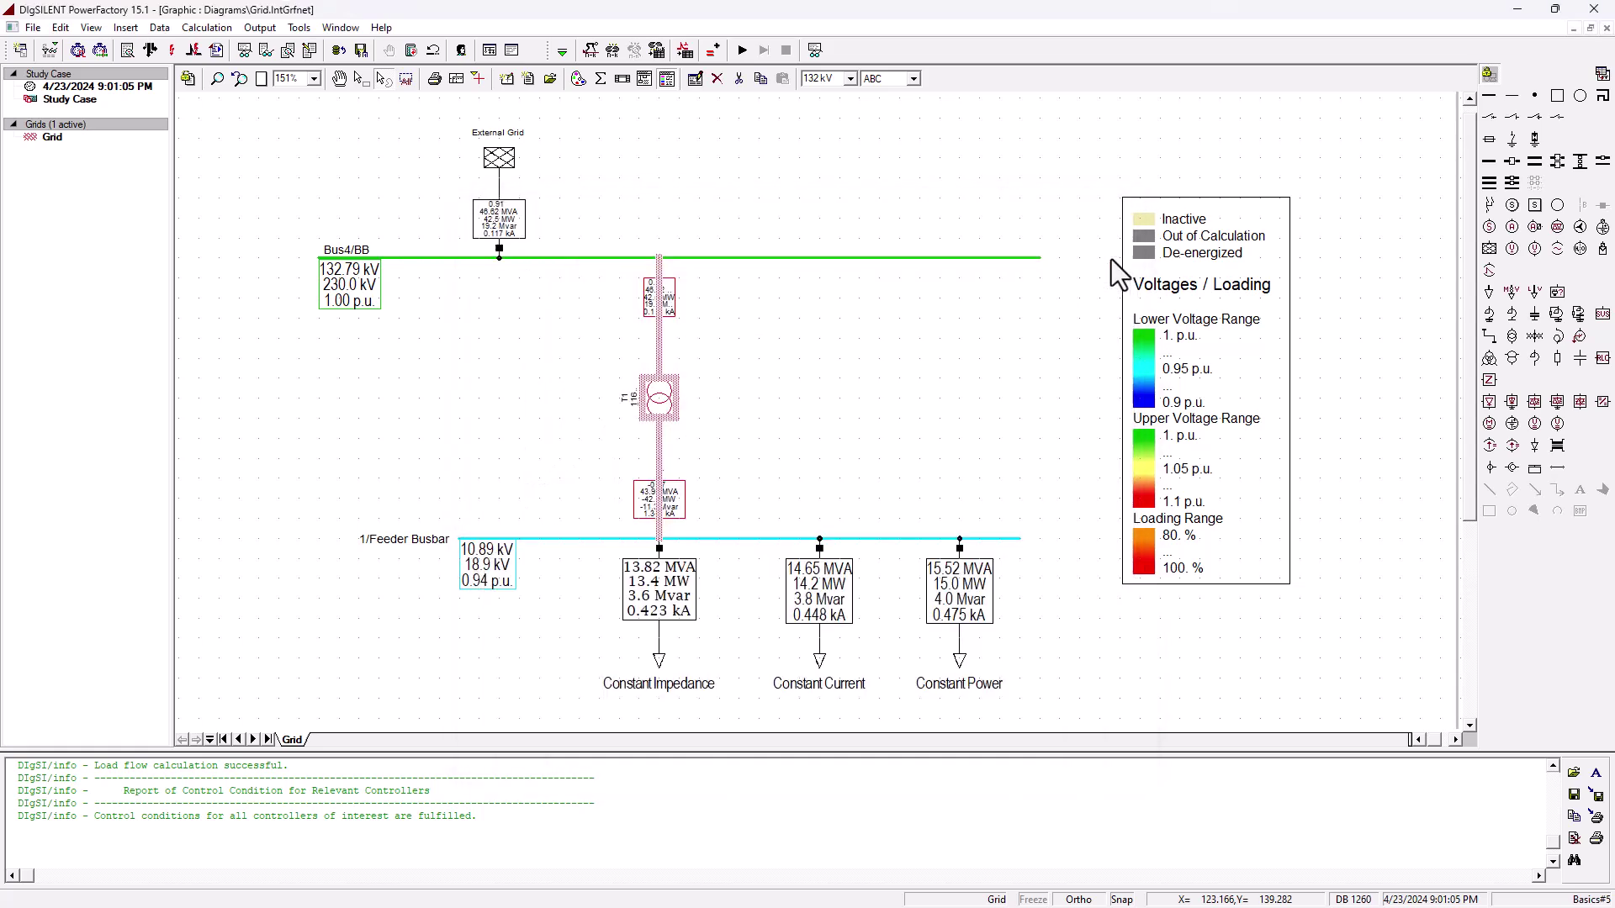
Step: Mark the Constant Current and Constant Power loads Out of Service
double_click(819, 661)
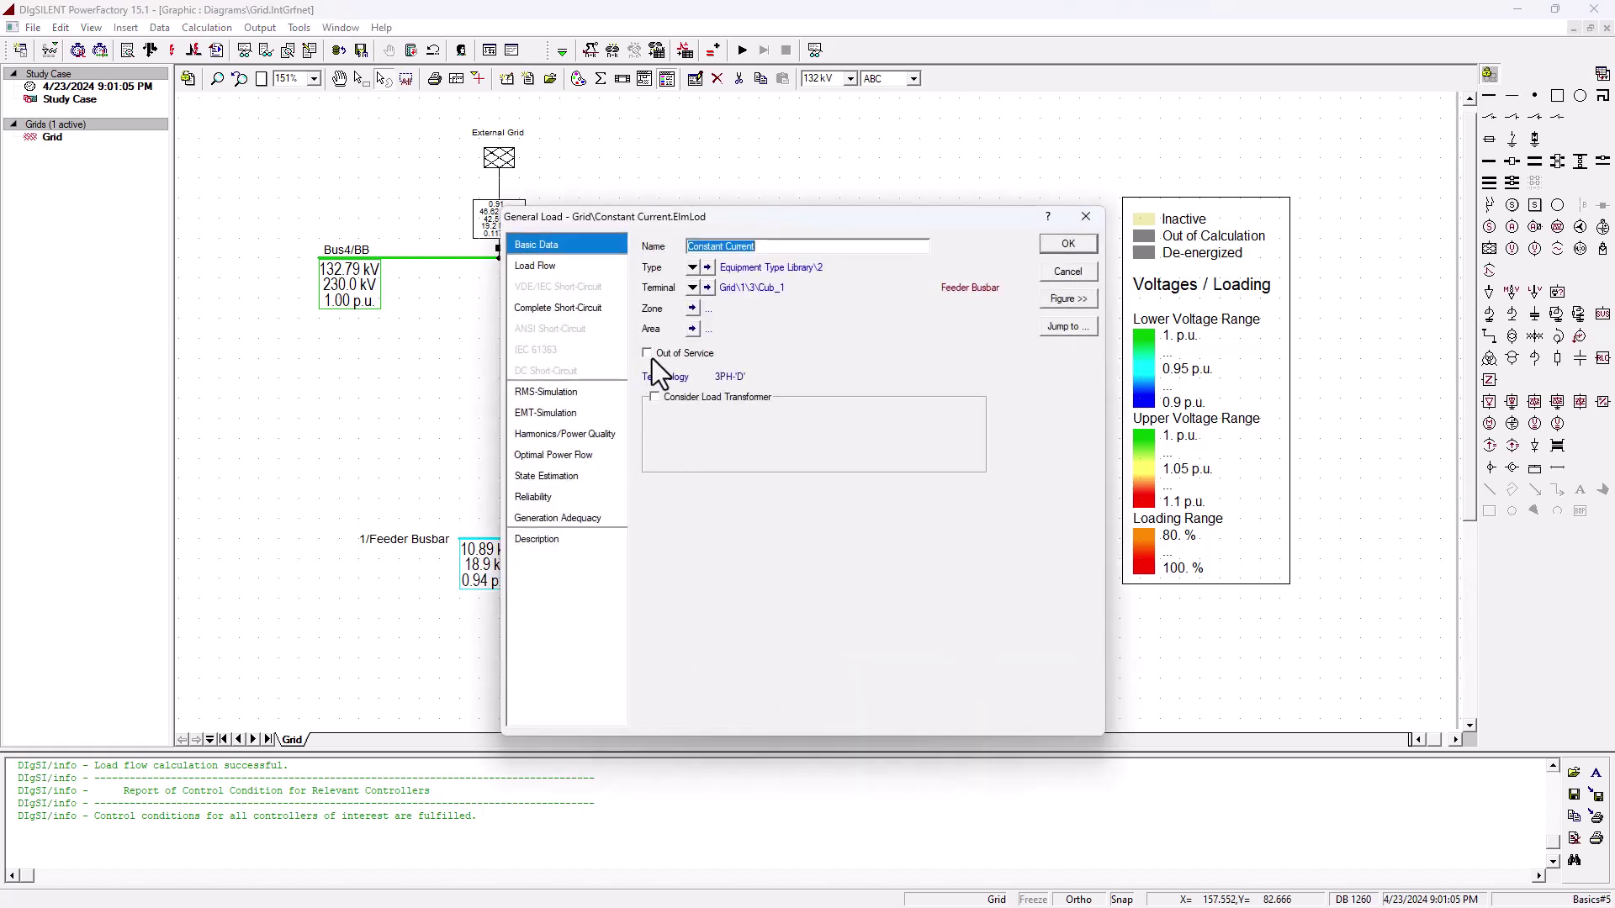
click(648, 354)
click(1077, 248)
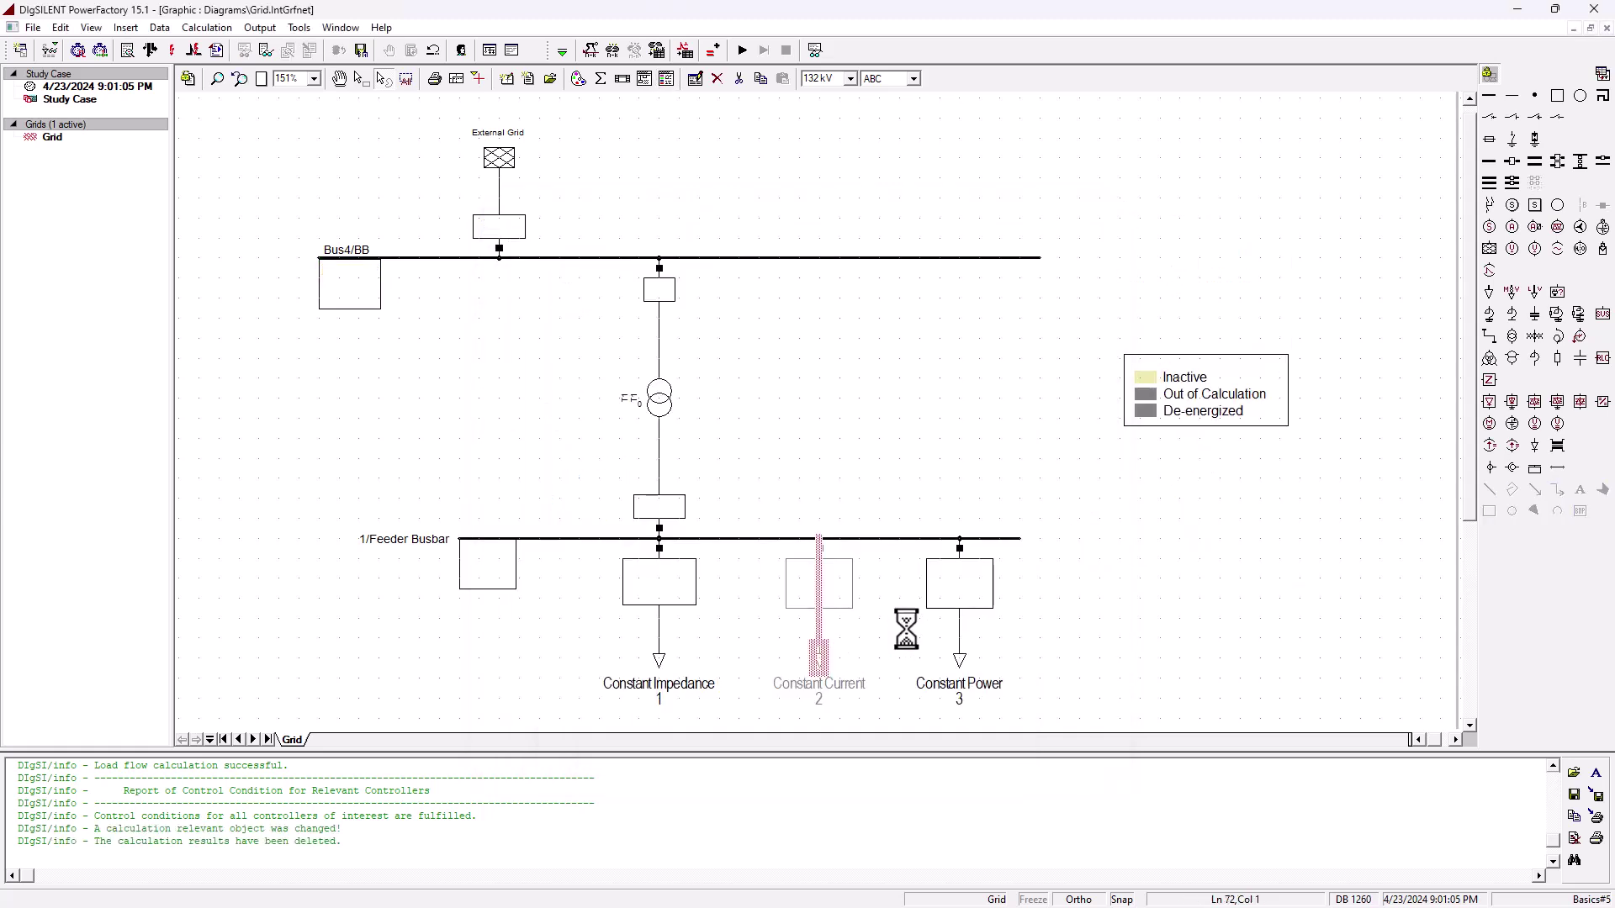
double_click(956, 661)
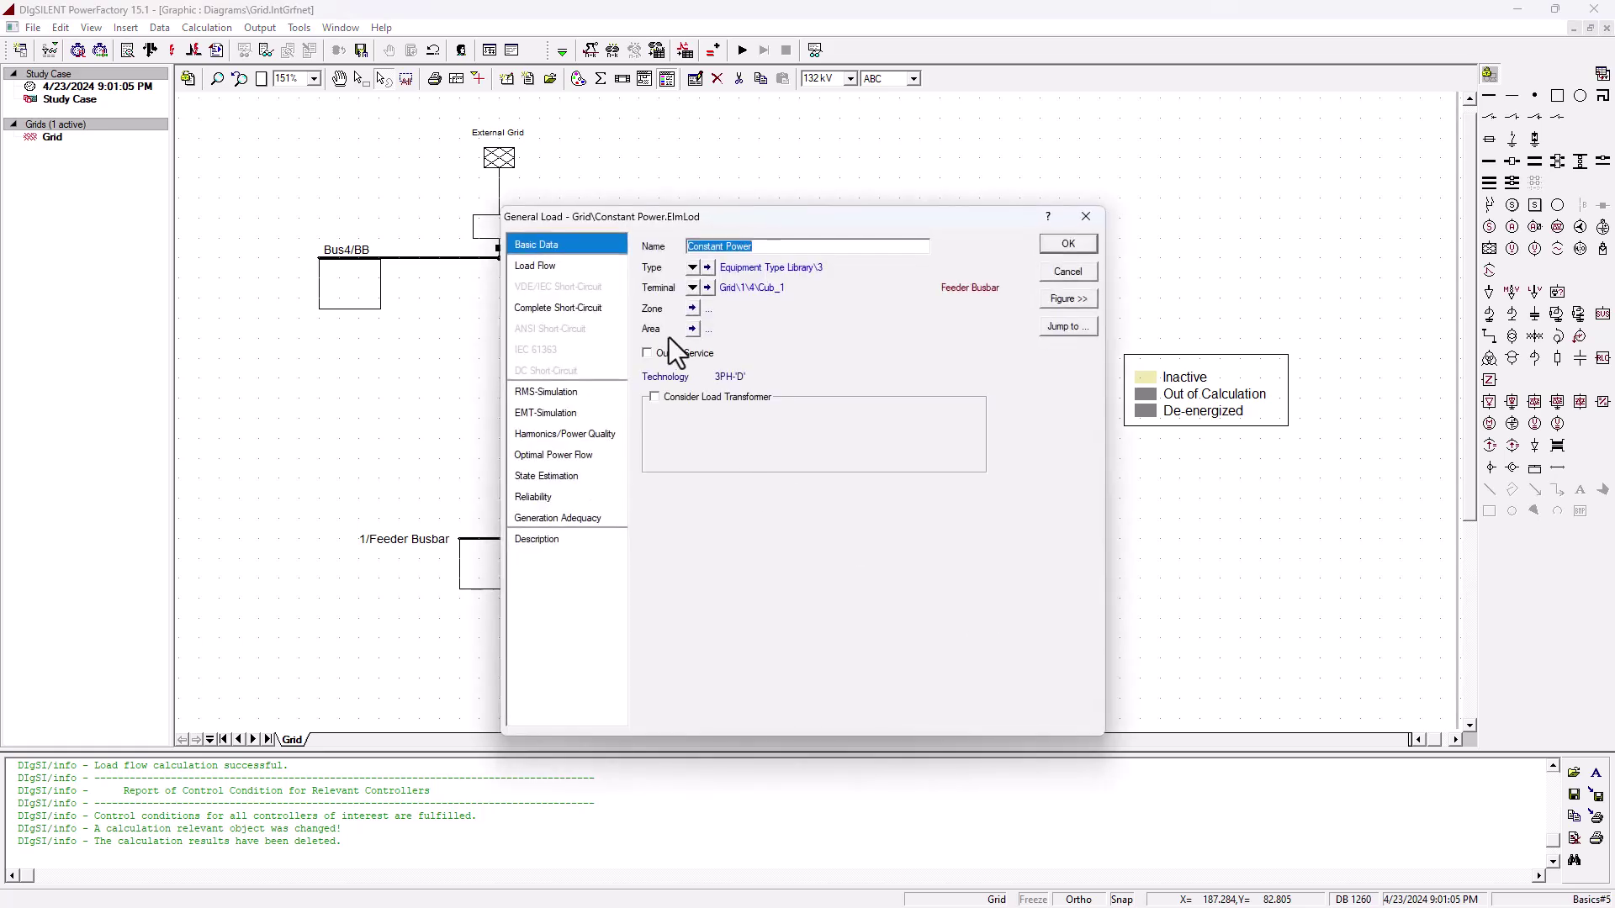
click(660, 353)
click(1073, 249)
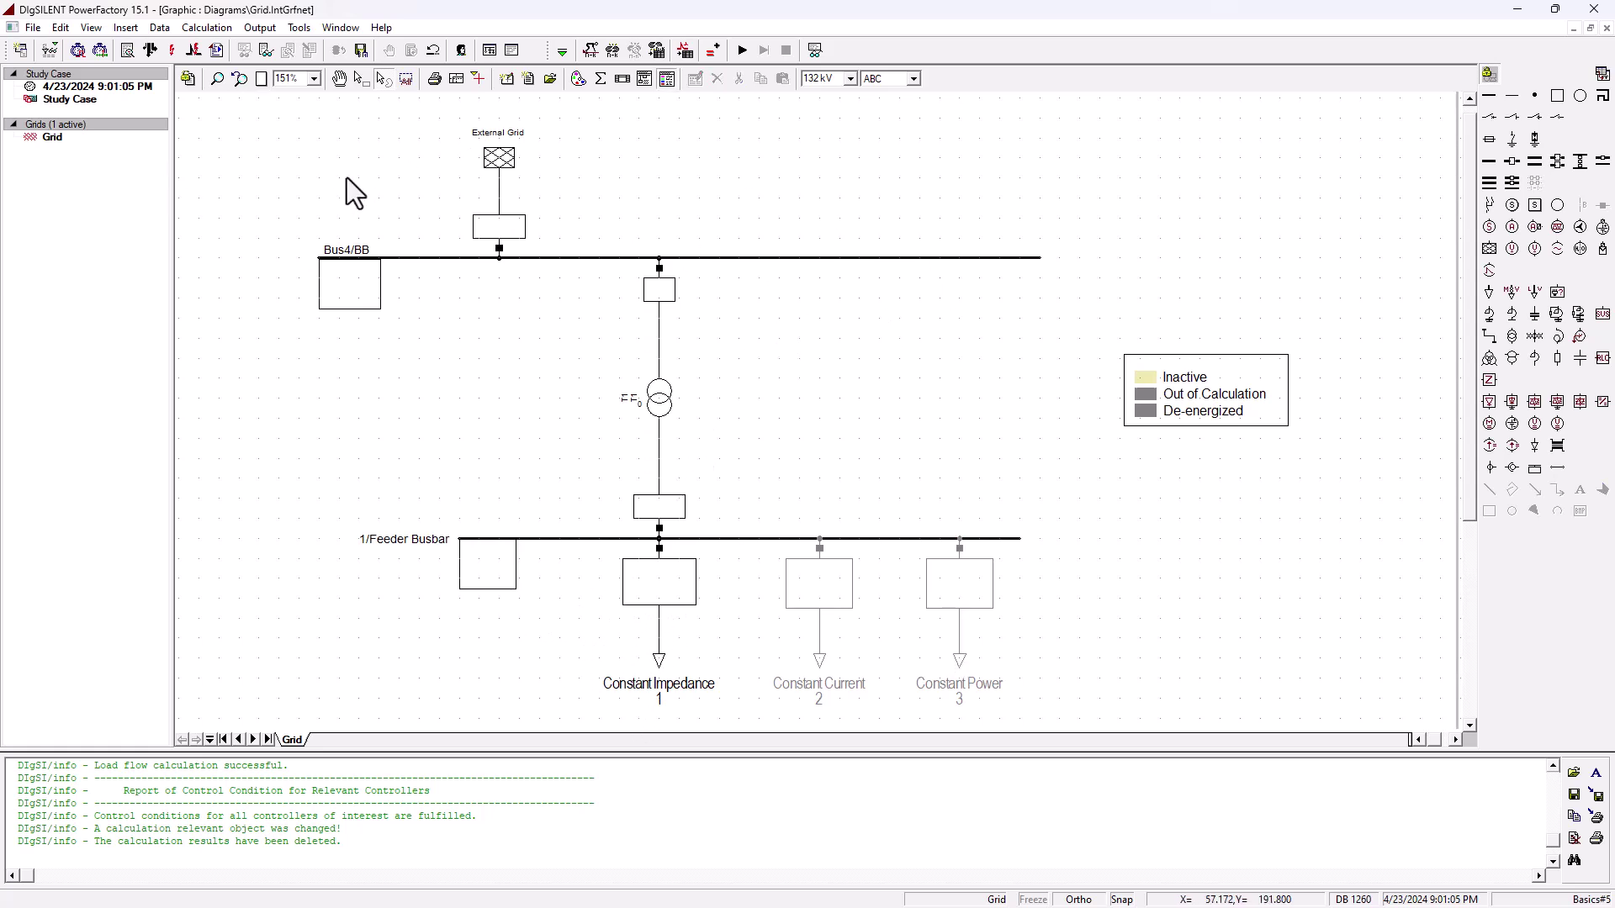
Step: Run the load flow with only Constant Impedance, giving 11.37 kV (0.98 p.u.) and 15.04 MVA
click(153, 49)
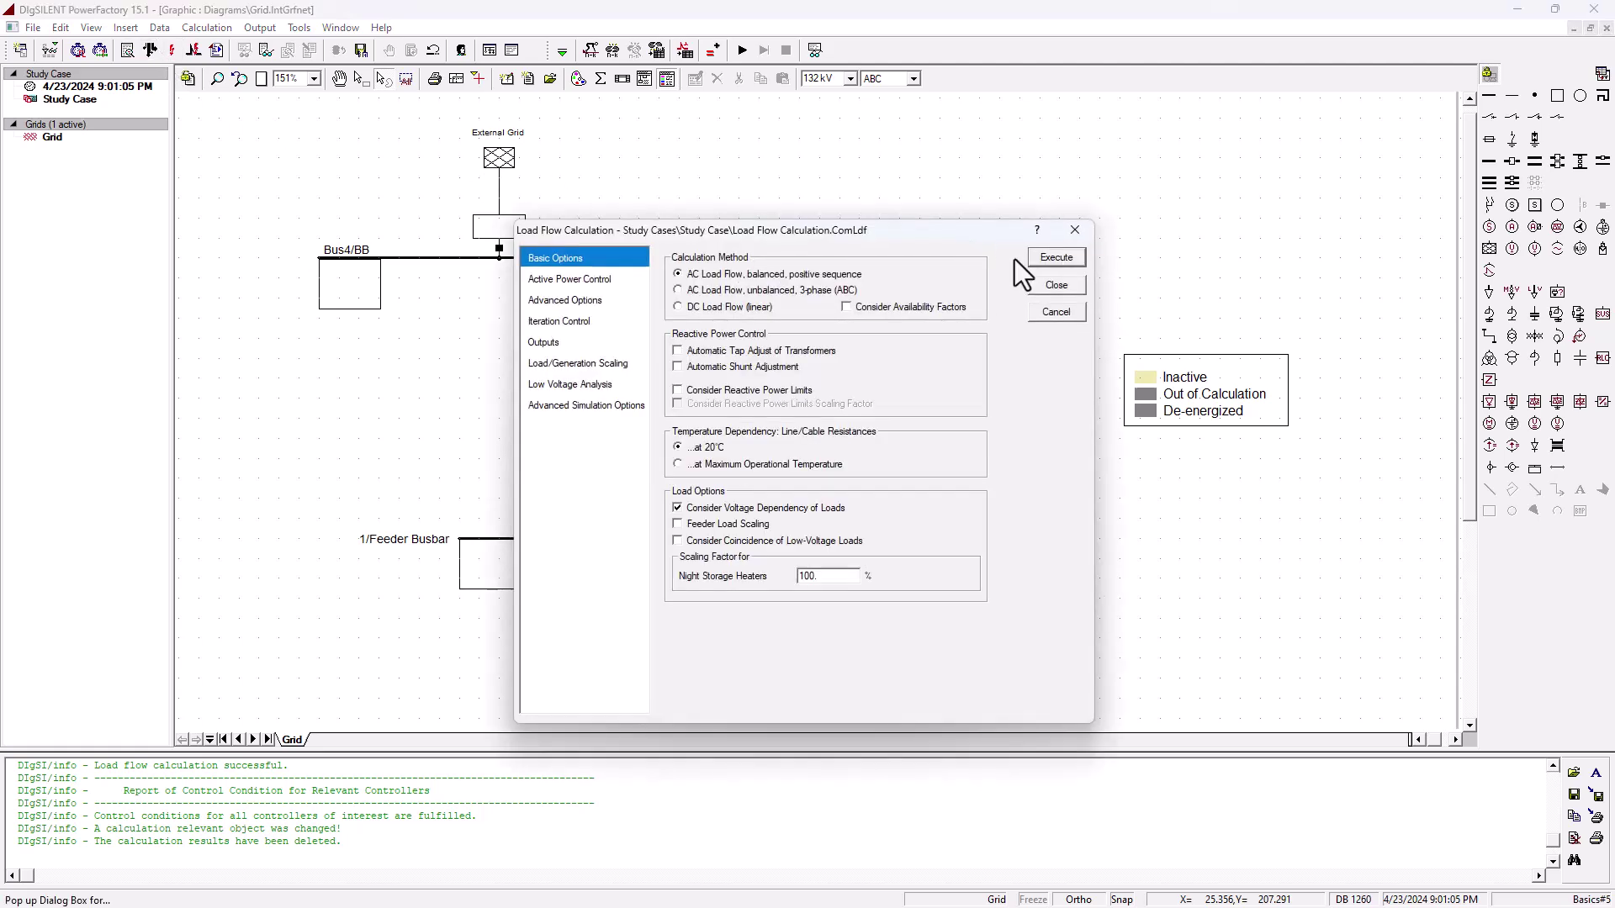
click(1050, 257)
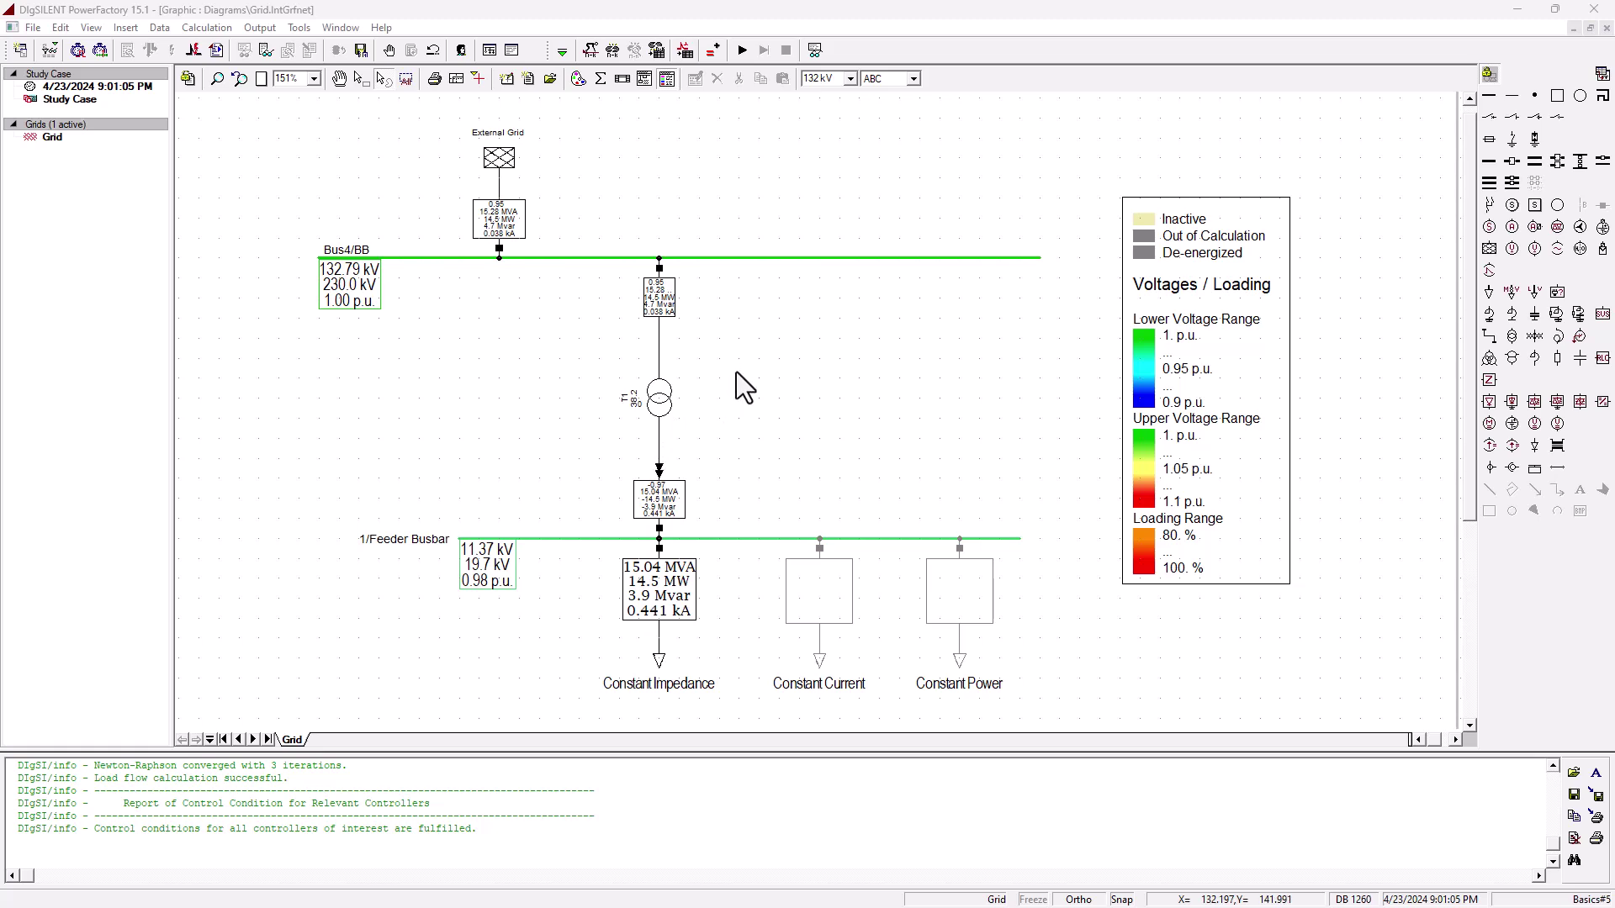
Step: Enable Tap Changer 1 as an HV-side Ratio/Asym. Phase Shifter in T1's transformer type
click(664, 401)
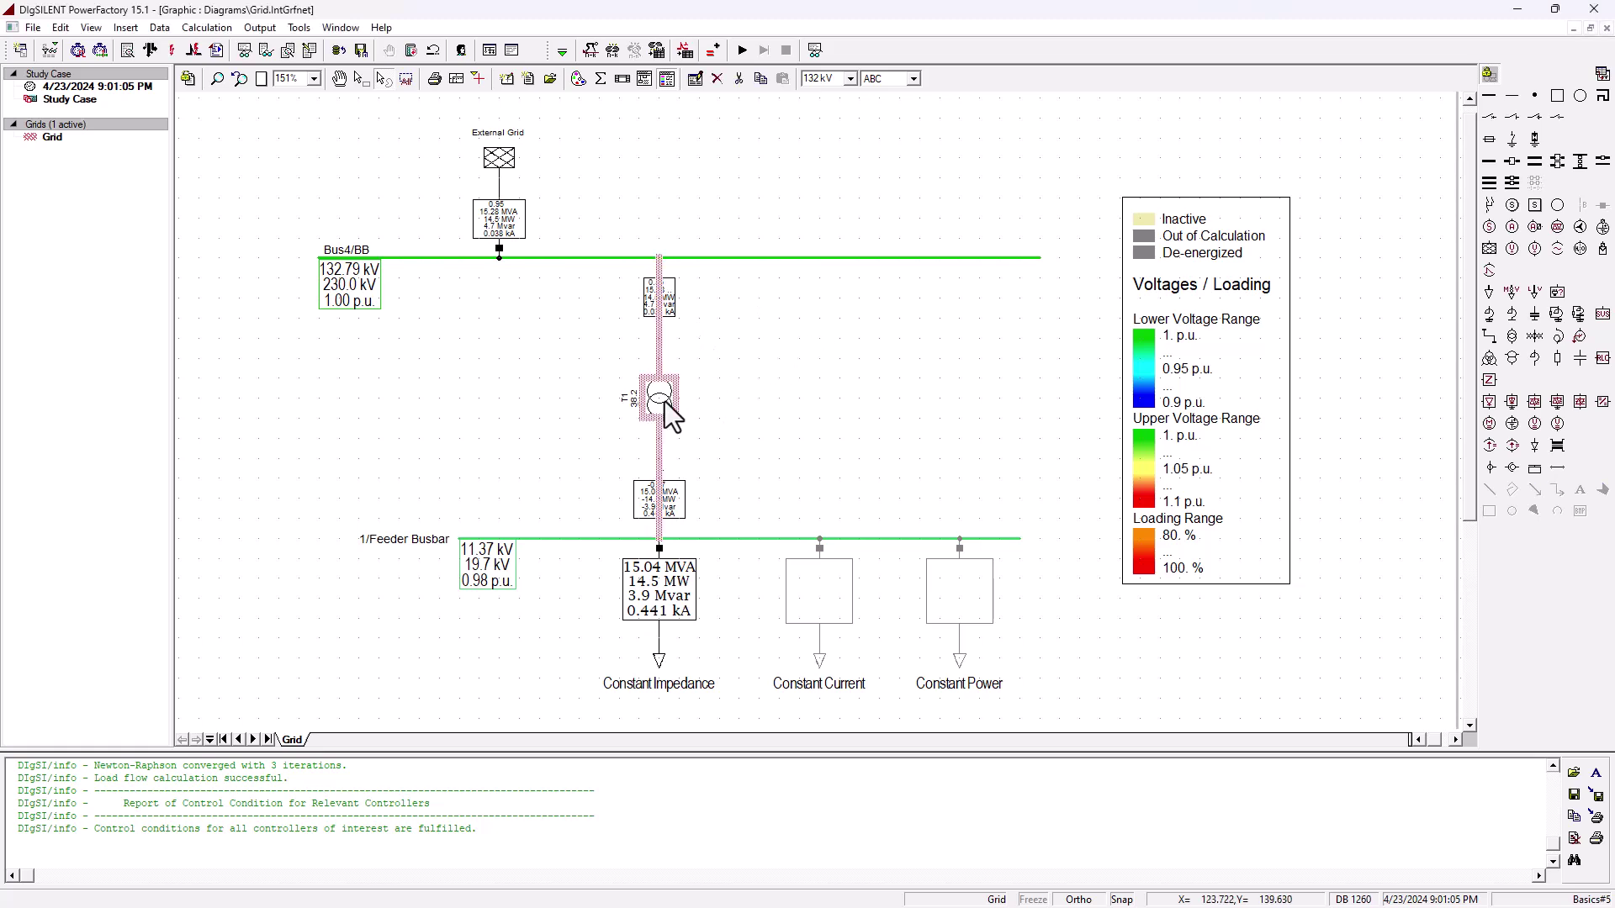
double_click(665, 401)
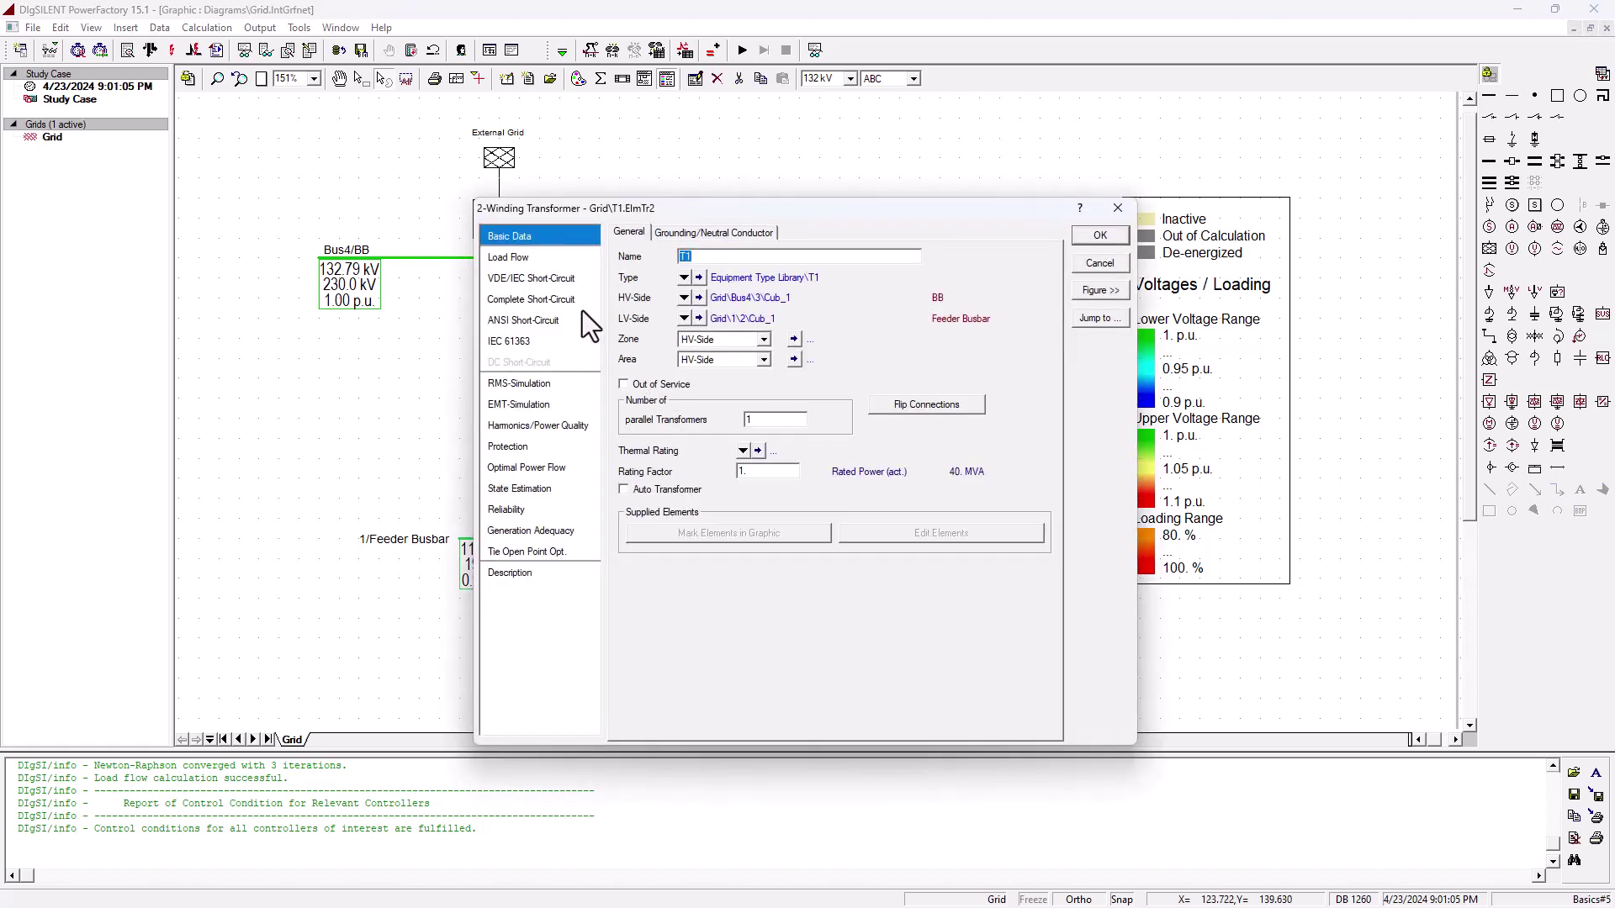
click(699, 277)
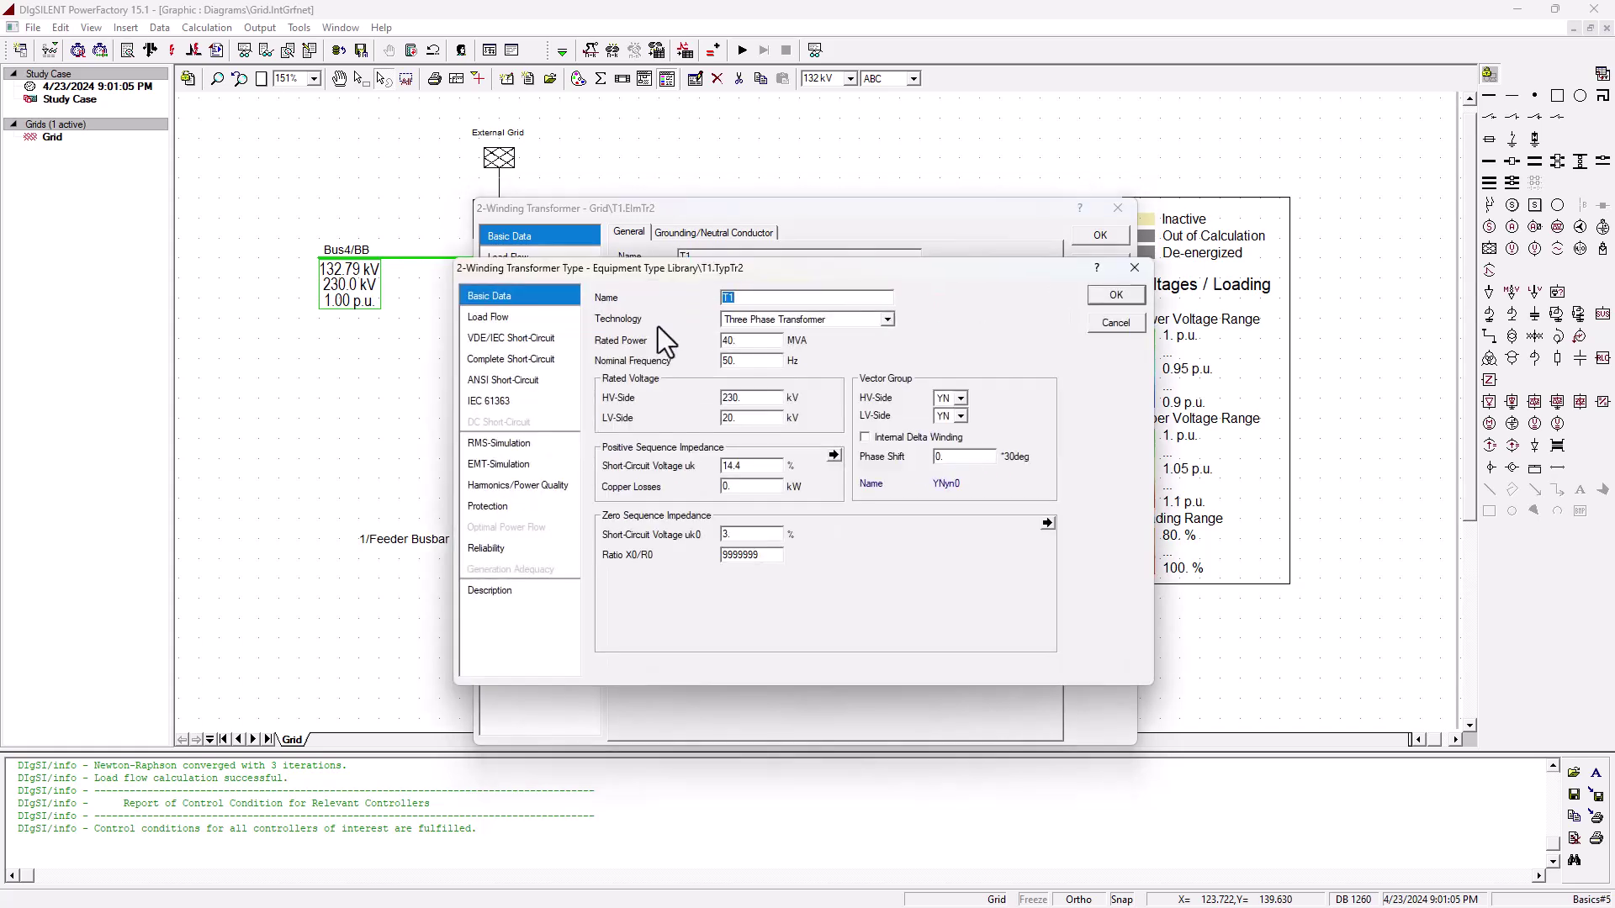
click(489, 317)
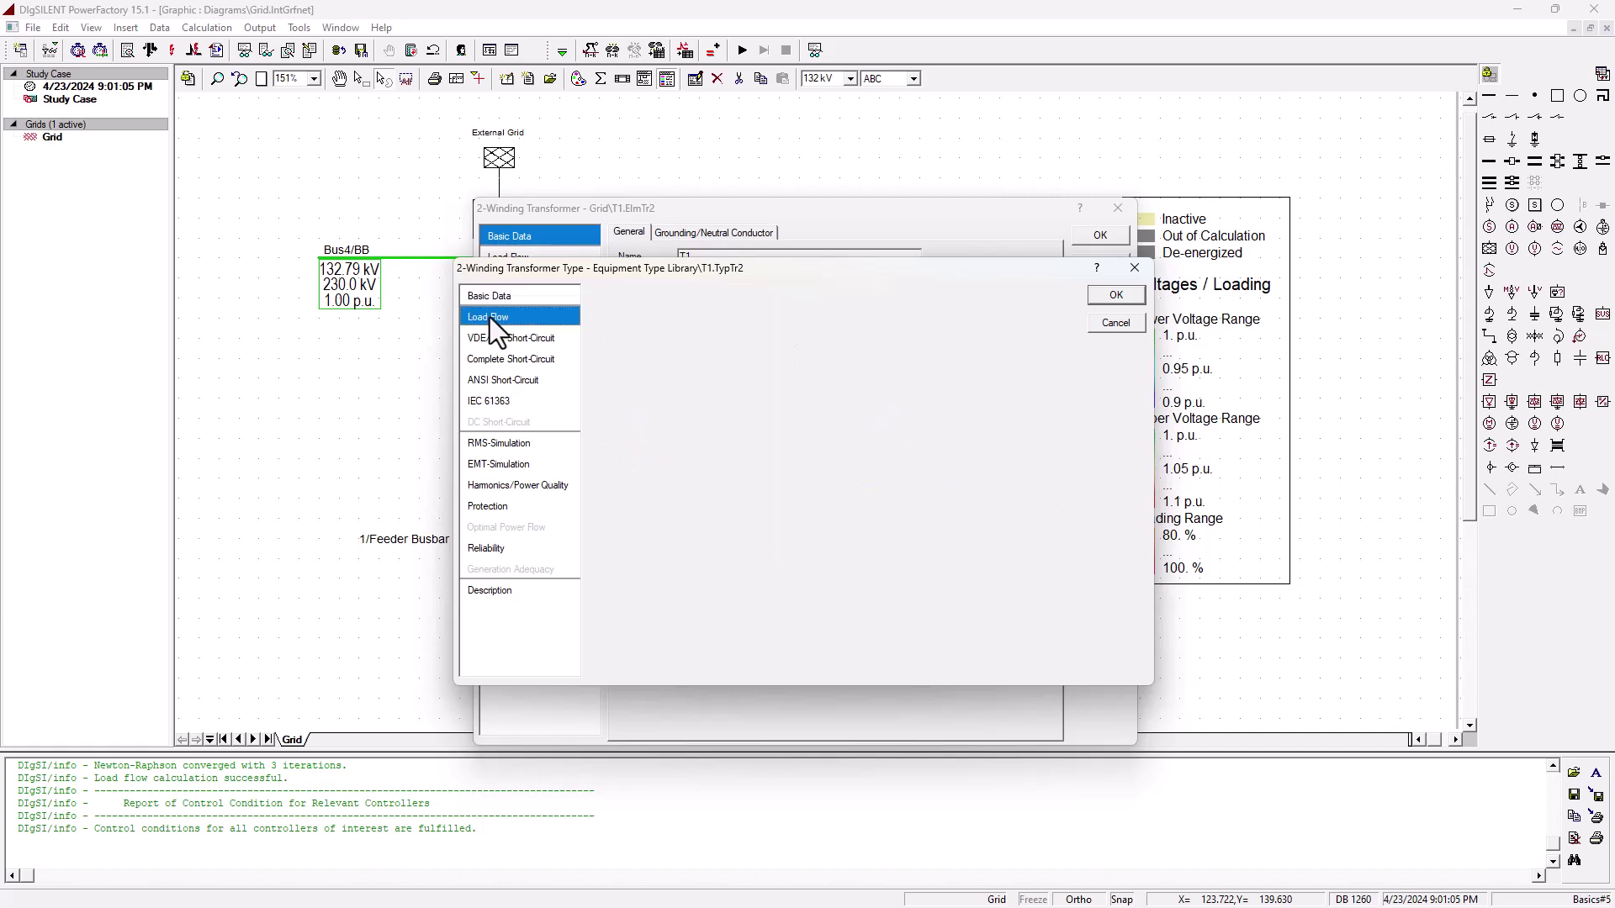
click(660, 291)
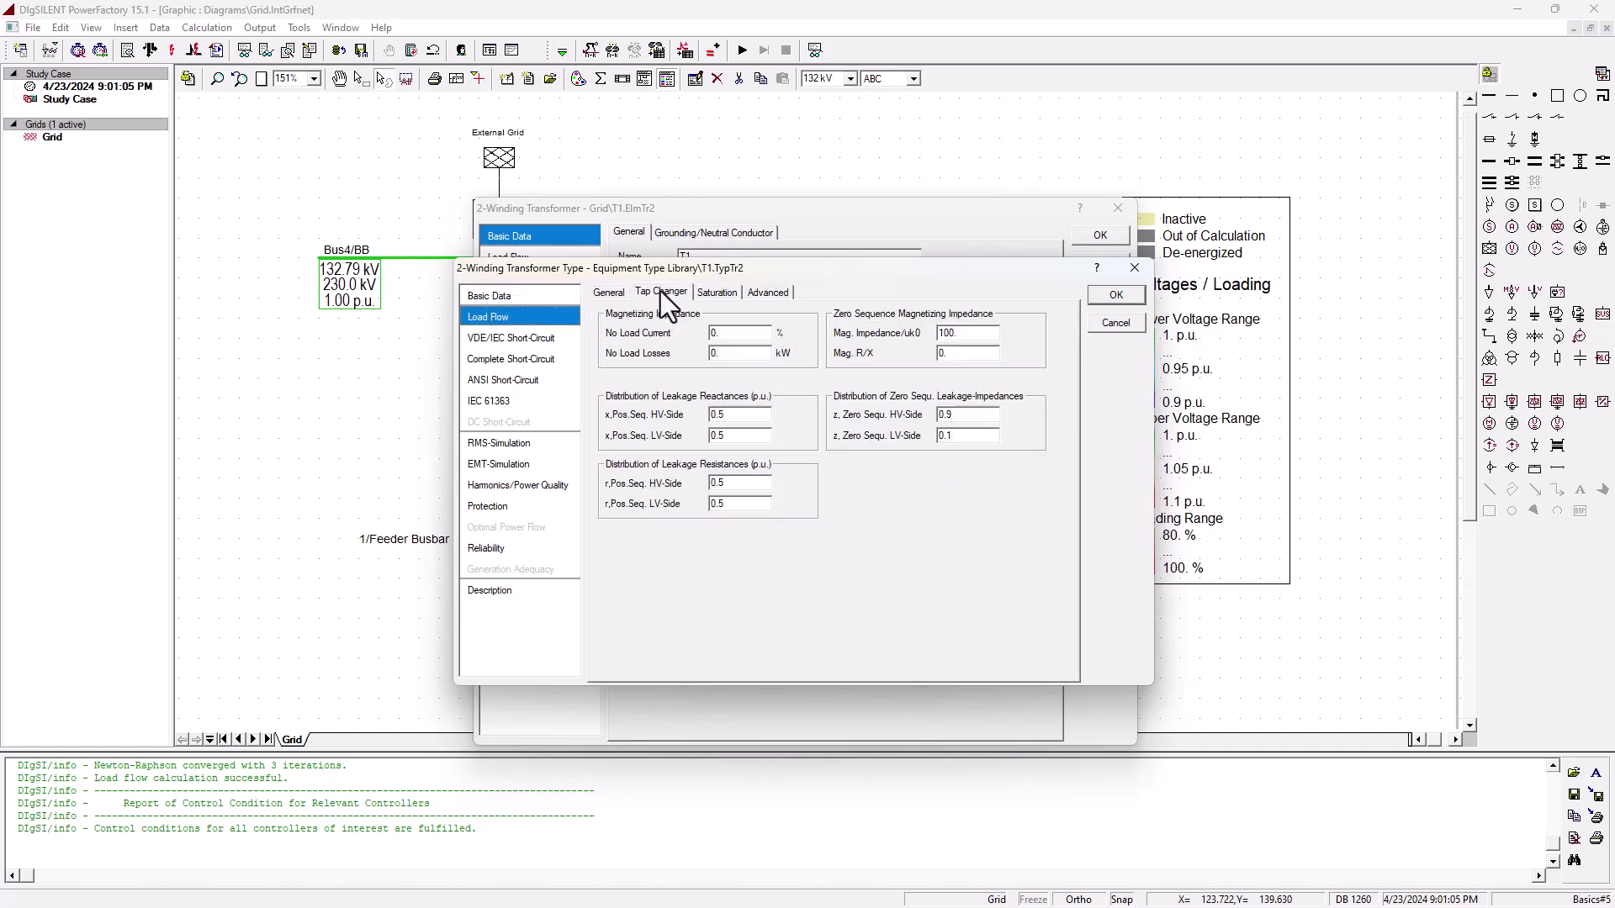
click(609, 313)
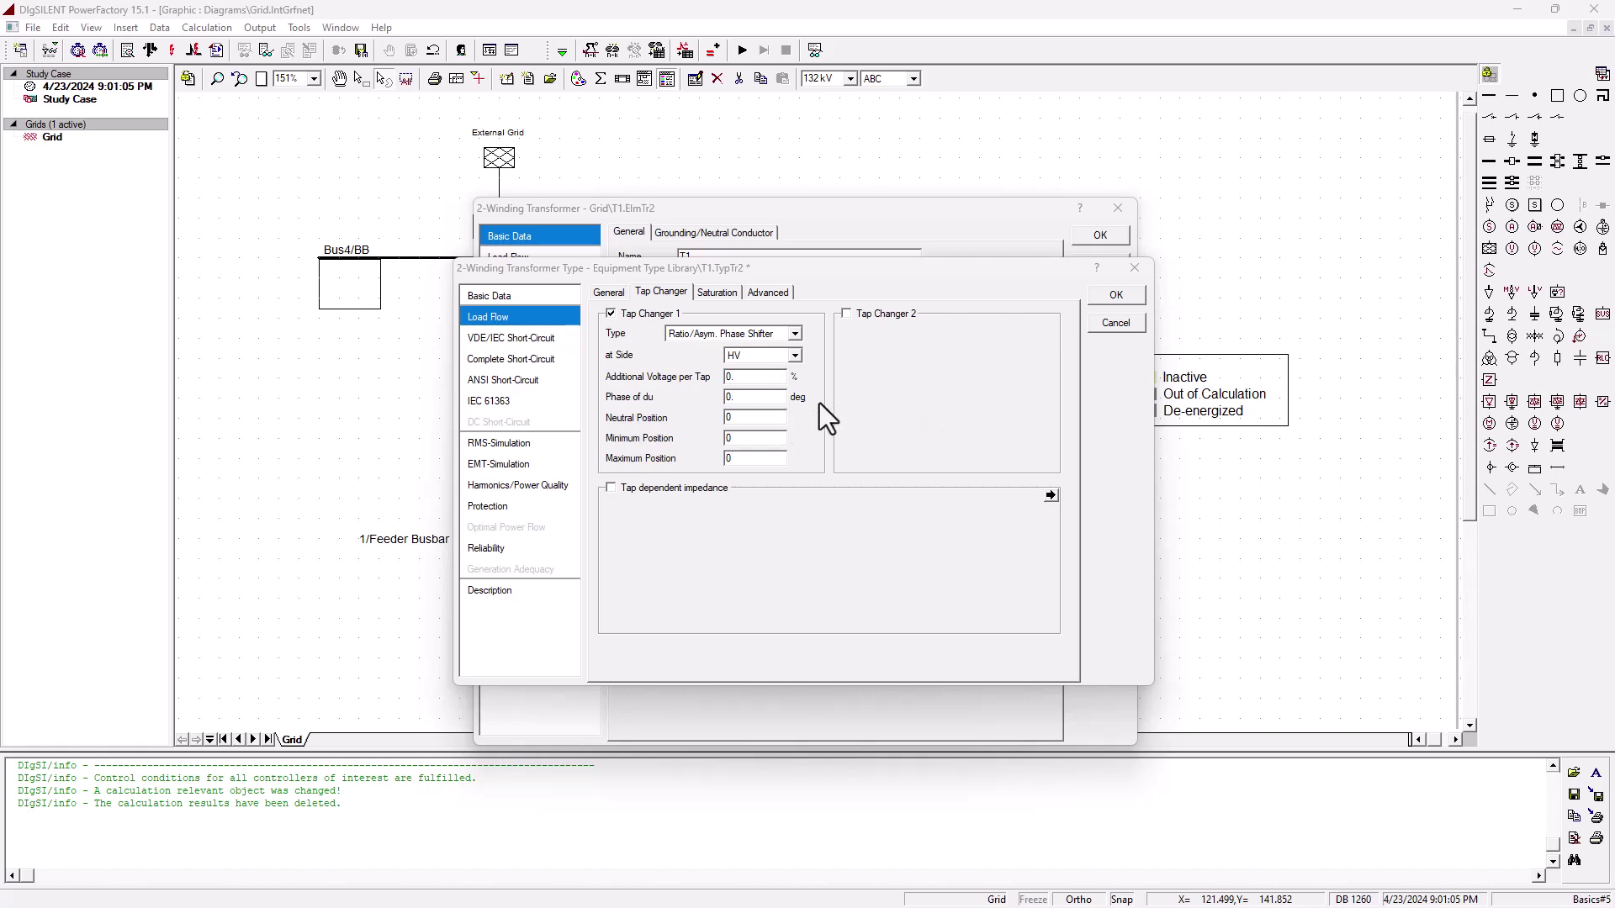
Step: Give T1's tap changer 1.5% additional voltage per tap, minimum position -12 and maximum 12
click(732, 379)
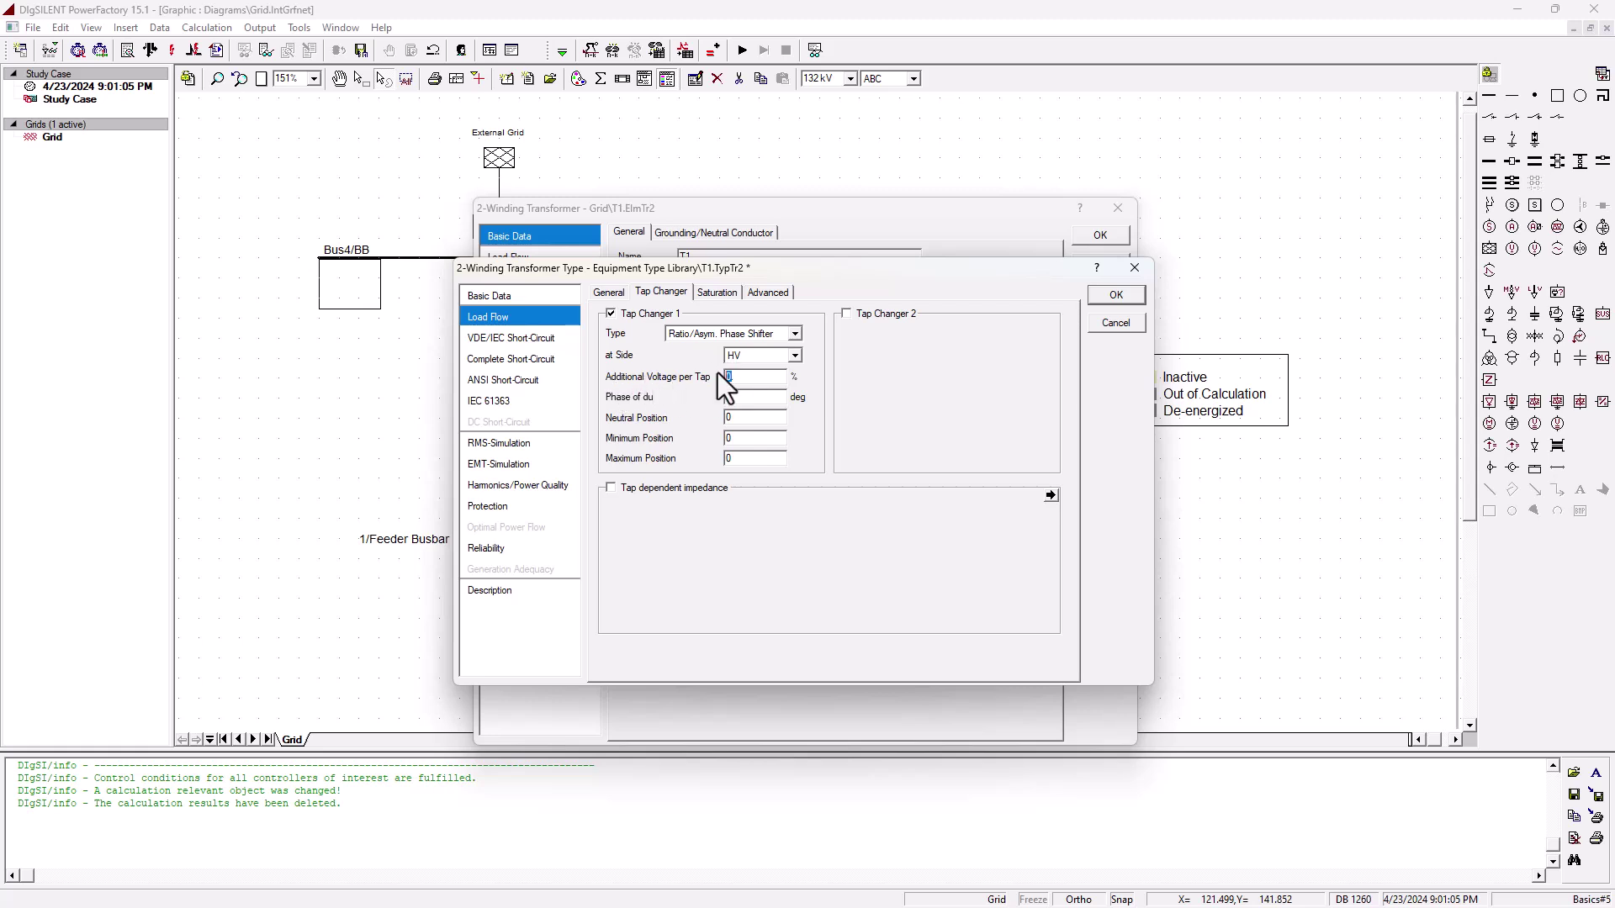
drag(725, 377, 772, 380)
key(Tab)
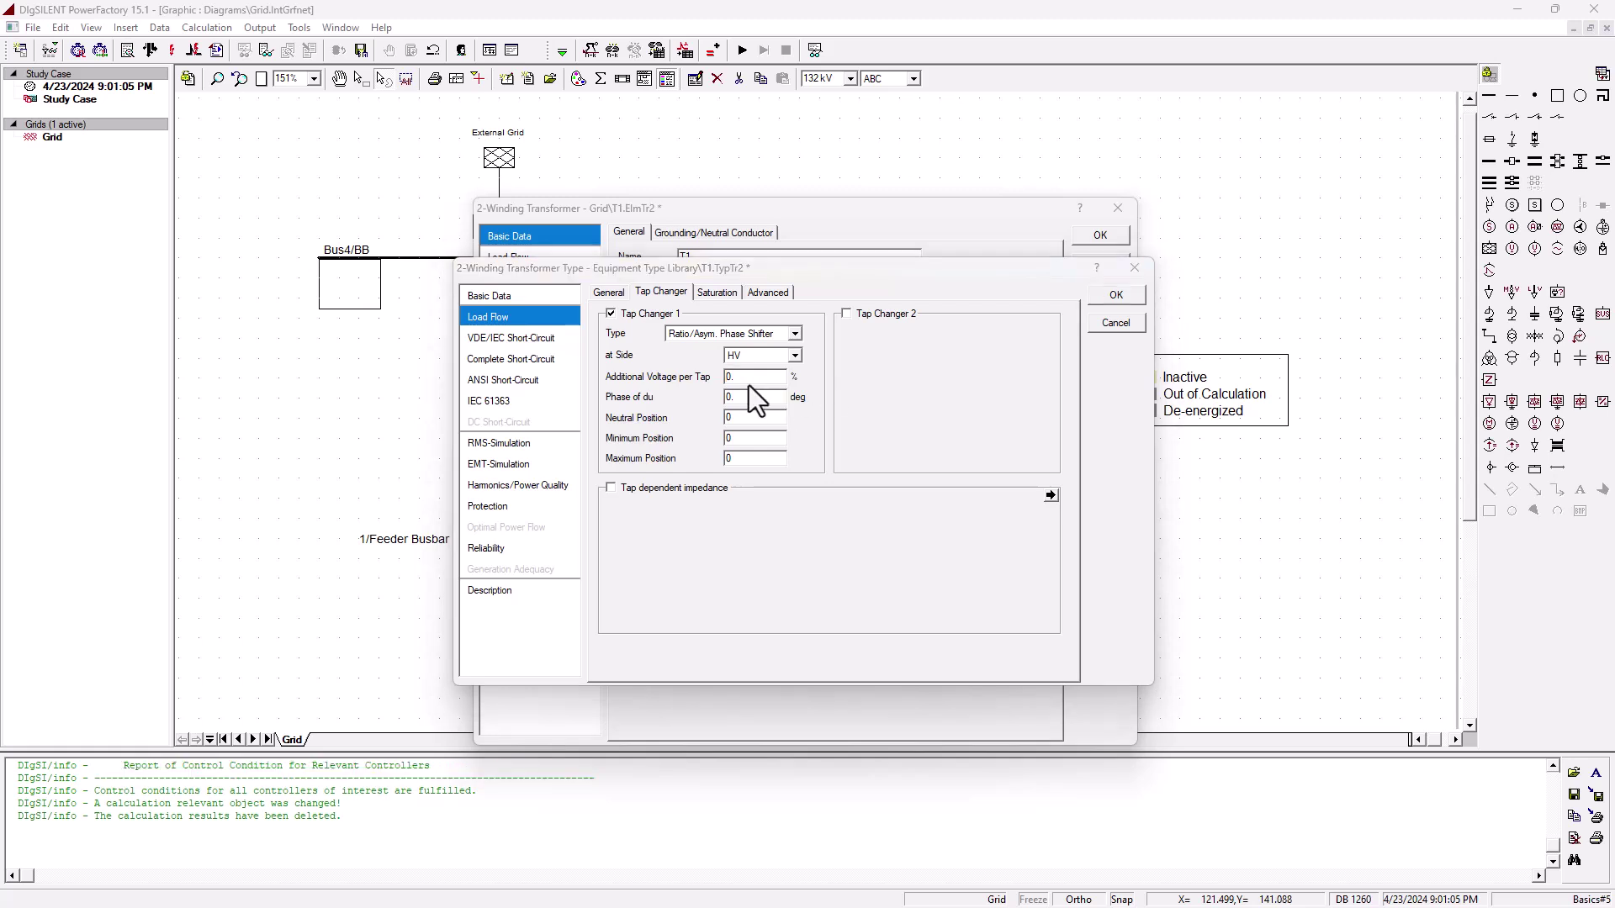
click(756, 378)
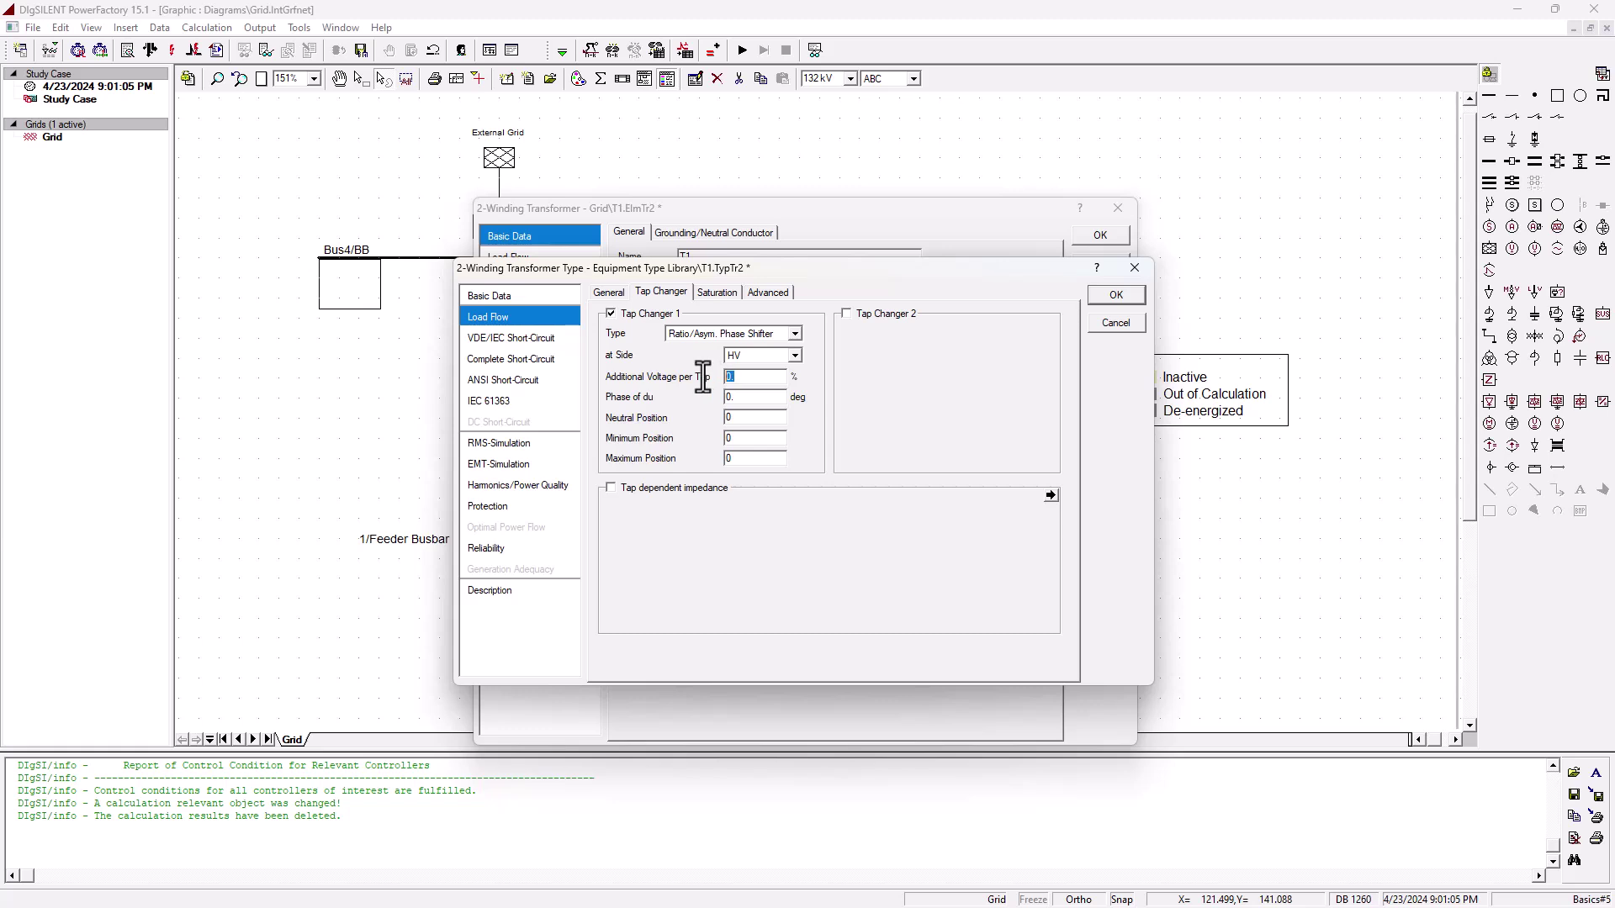
text(1.5)
click(748, 418)
click(744, 439)
text(-12)
click(727, 458)
text(12)
Step: Confirm the type and enable Automatic Tap Changing in T1's load-flow settings for a 1 p.u. HV setpoint
click(1108, 295)
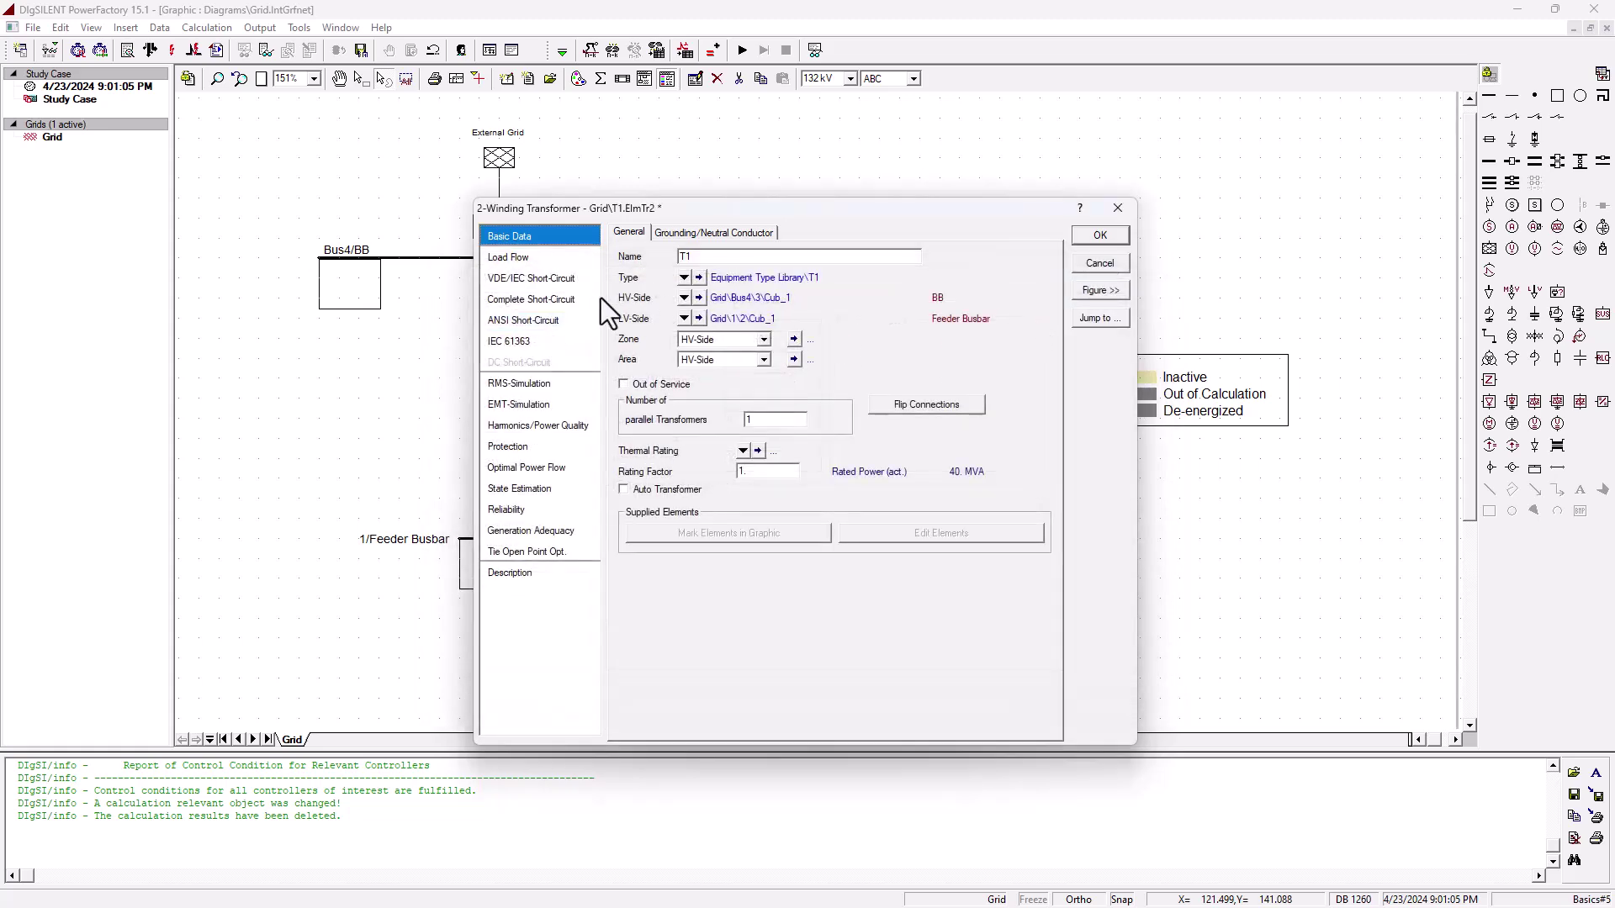
click(506, 260)
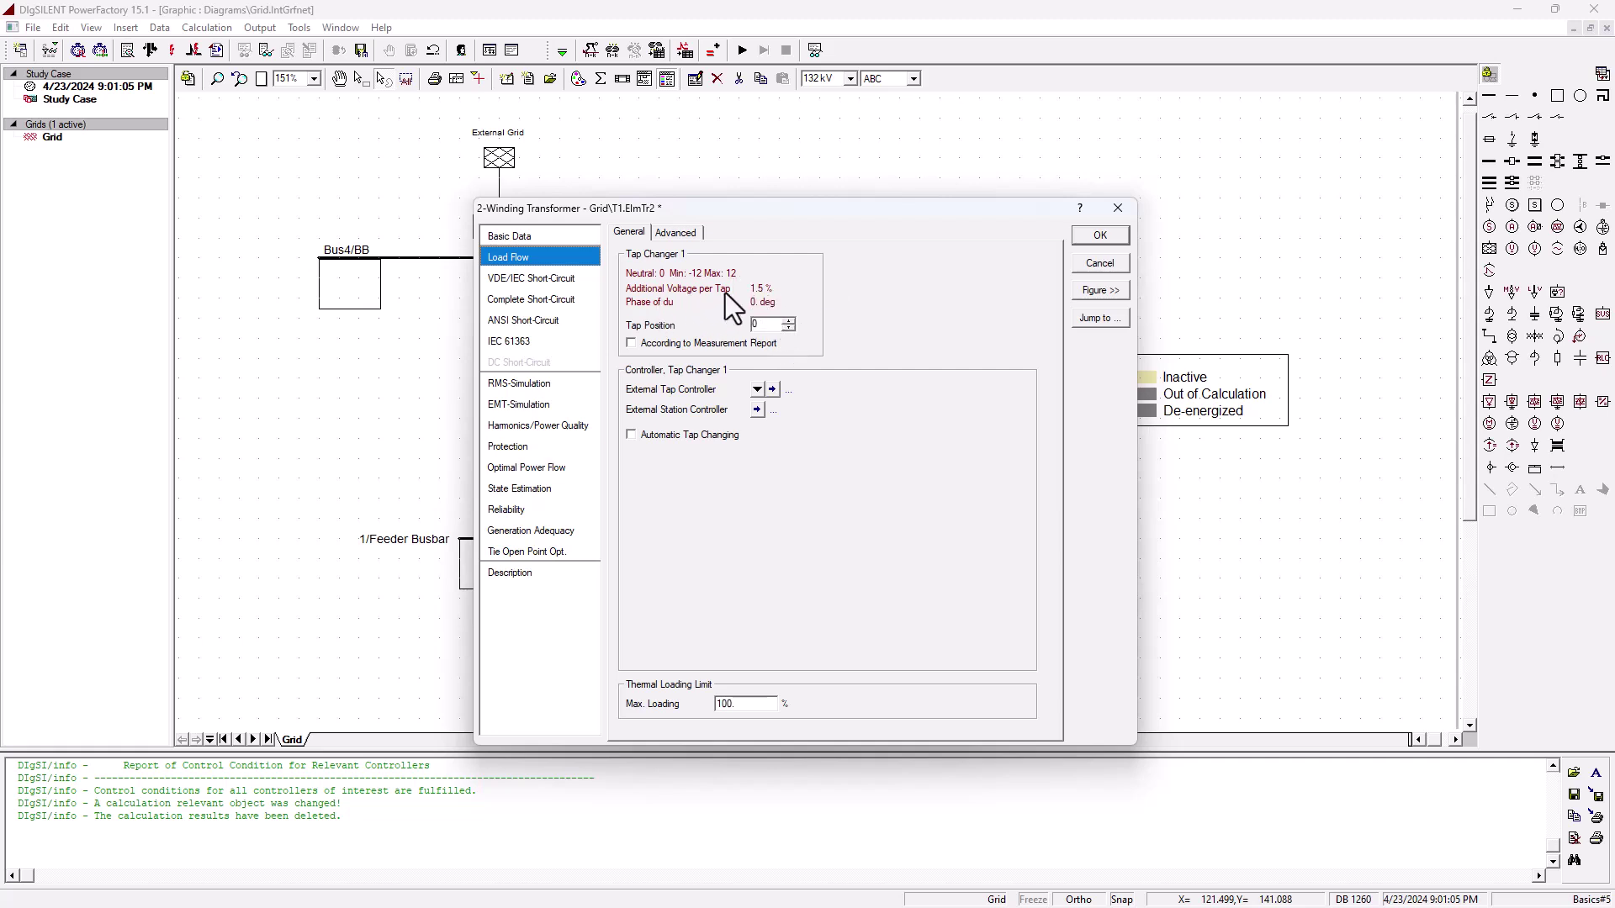
click(631, 434)
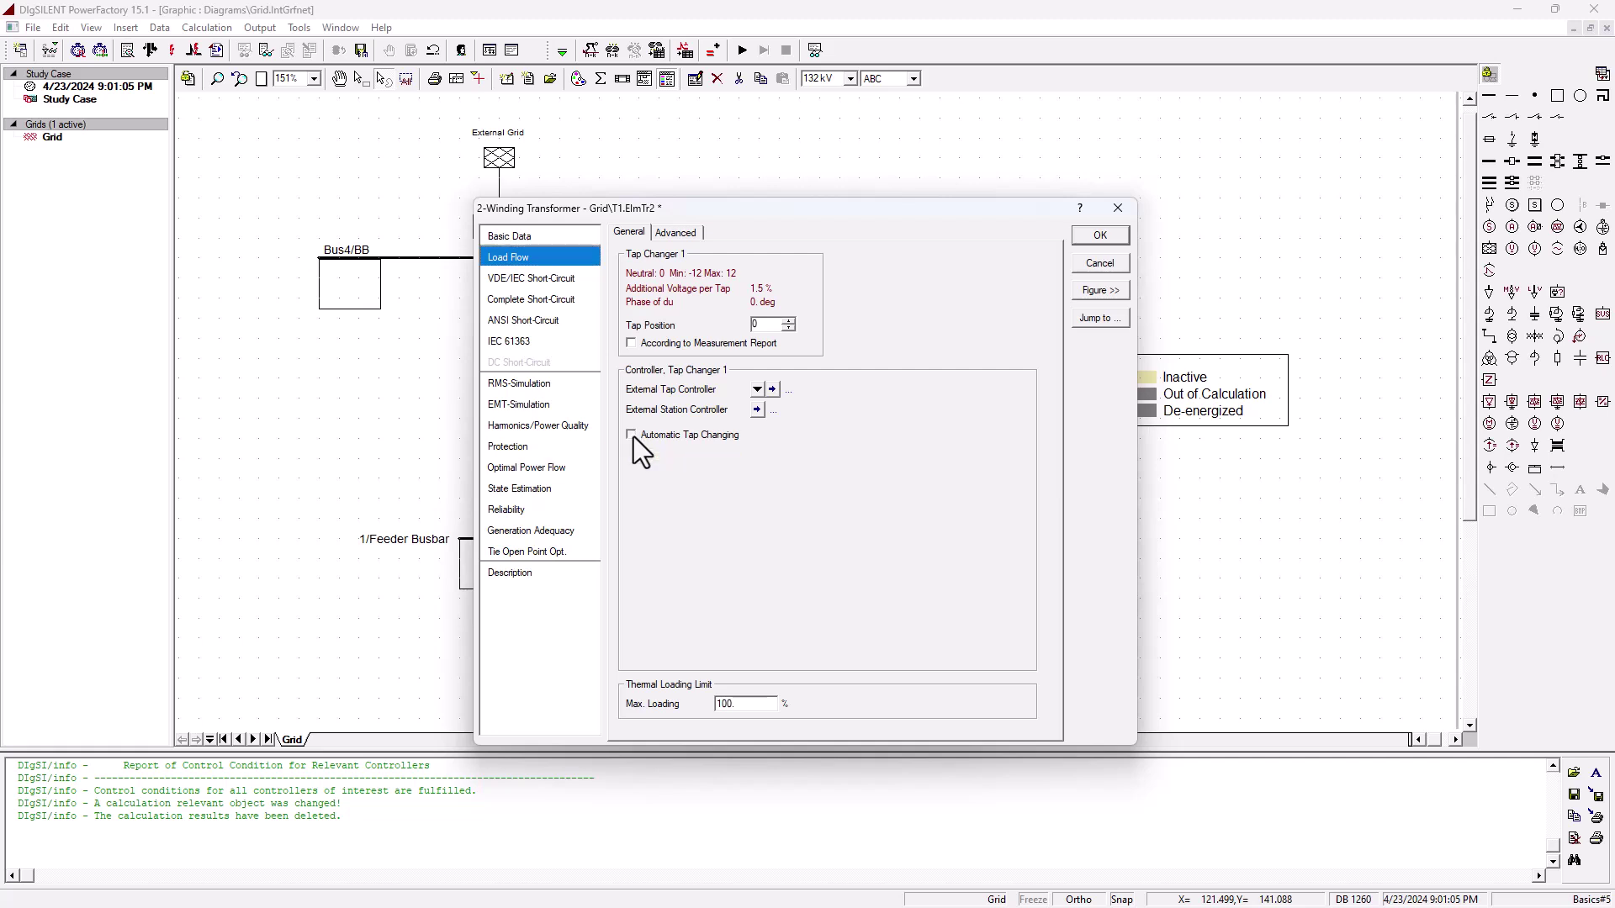